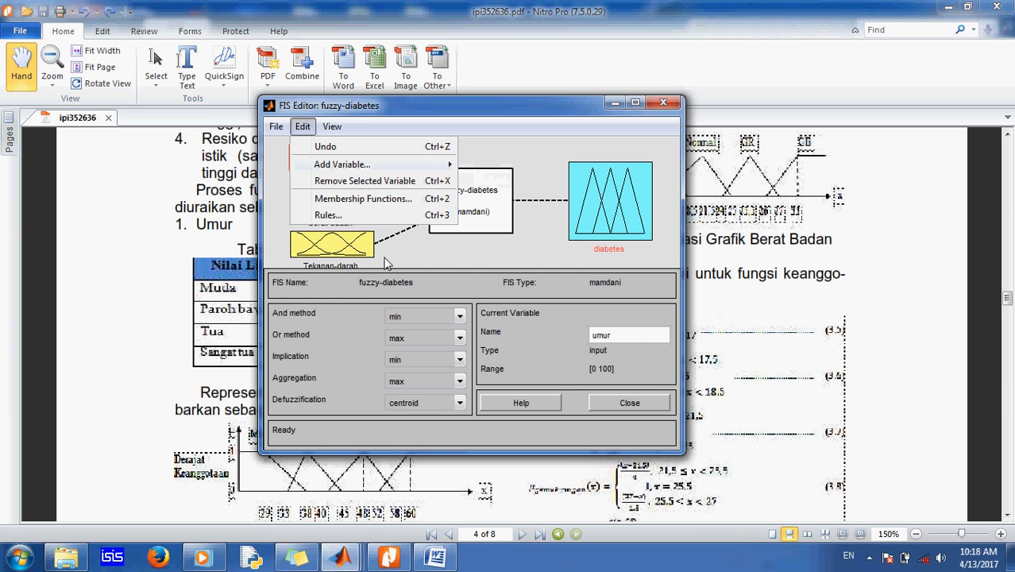
Step: Open the membership function editor for the umur input variable of the fuzzy-diabetes system
{"action": "left_click", "coordinate": [434, 262]}
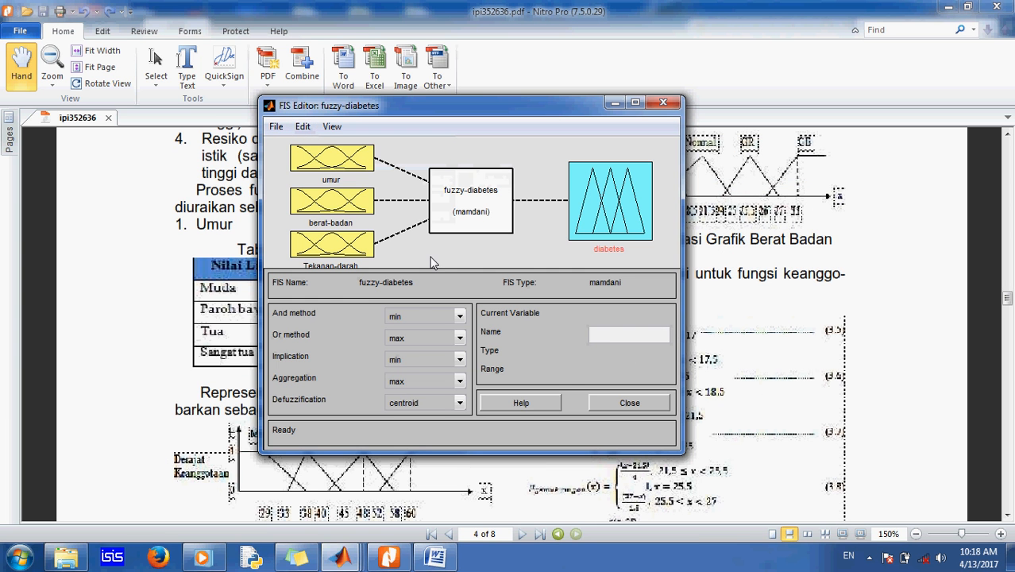
{"action": "left_click", "coordinate": [341, 162]}
{"action": "left_click", "coordinate": [357, 200]}
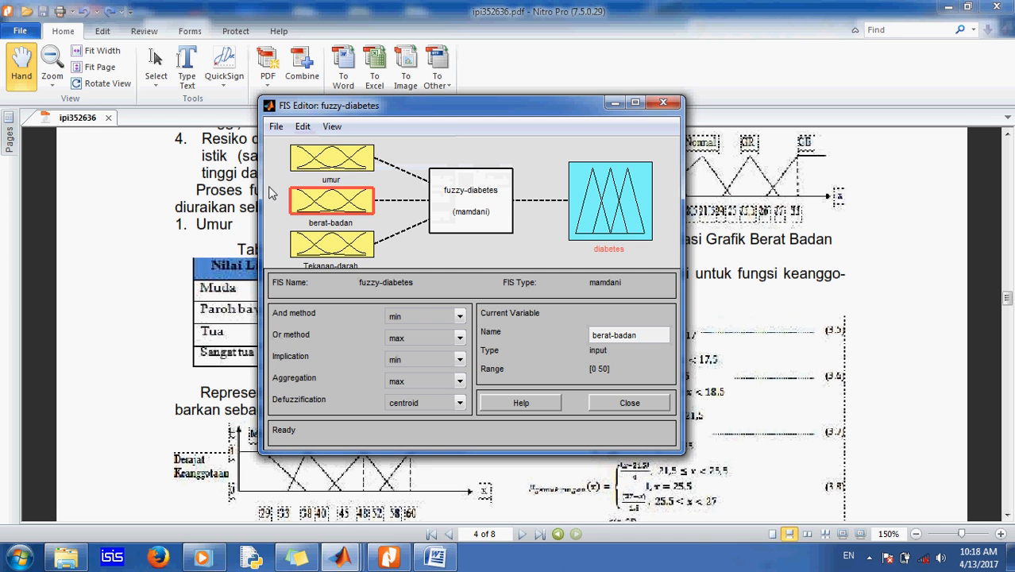
{"action": "left_click", "coordinate": [332, 242]}
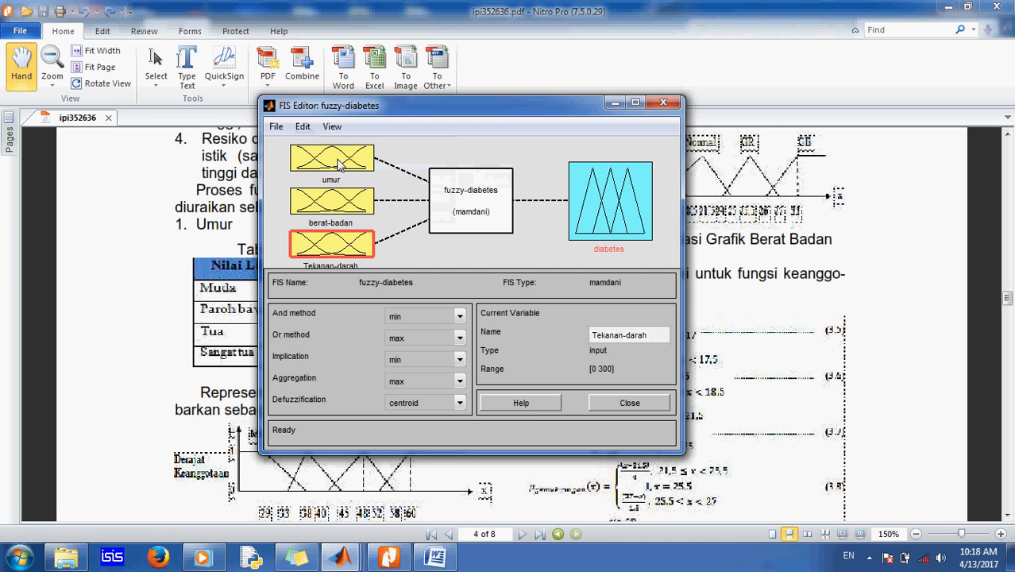
{"action": "double_click", "coordinate": [339, 163]}
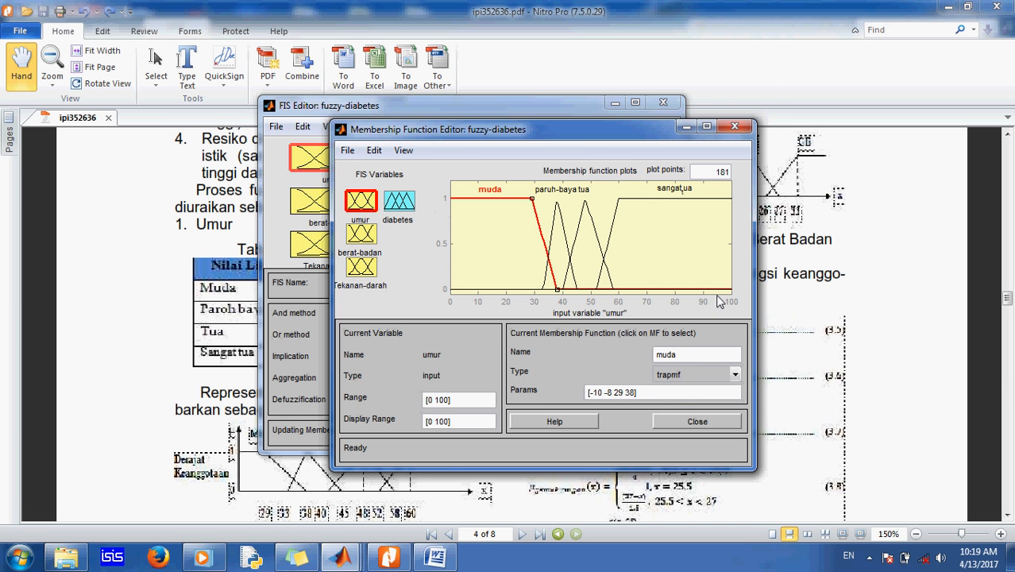
Step: Compare the umur membership functions with the age linguistic-value table in the PDF paper
{"action": "left_click", "coordinate": [152, 286]}
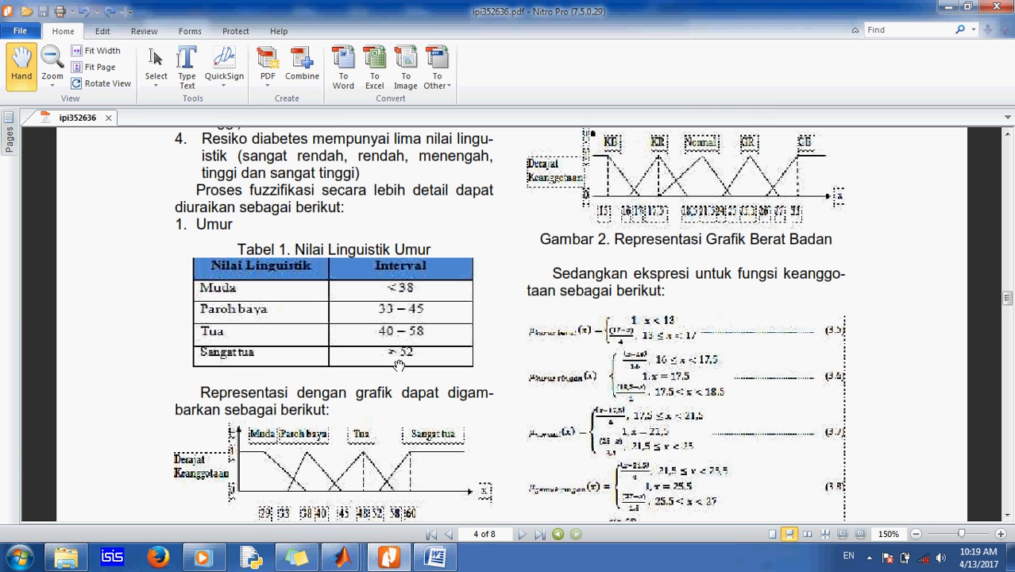
{"action": "mouse_move", "coordinate": [348, 564]}
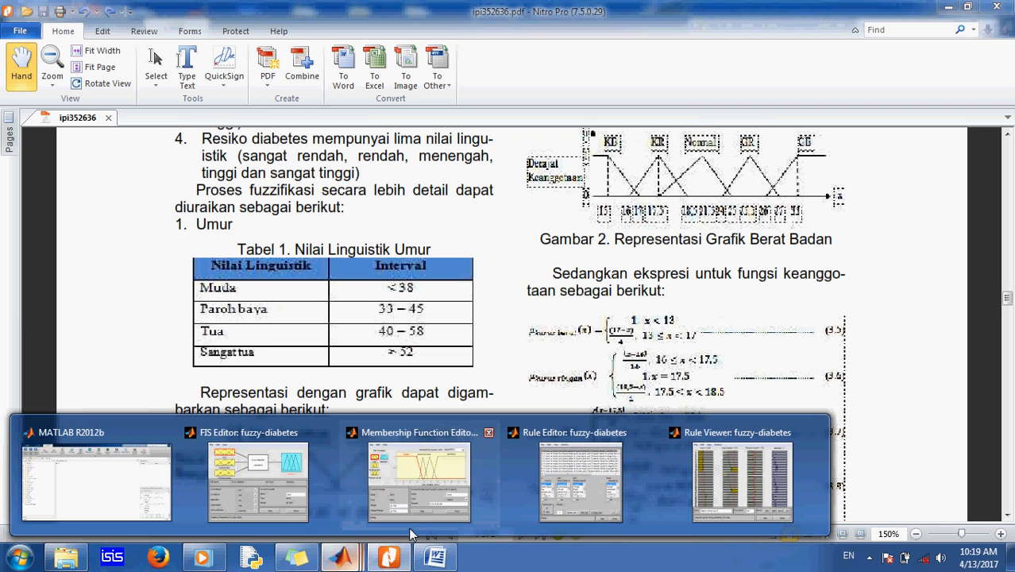
{"action": "mouse_move", "coordinate": [268, 491]}
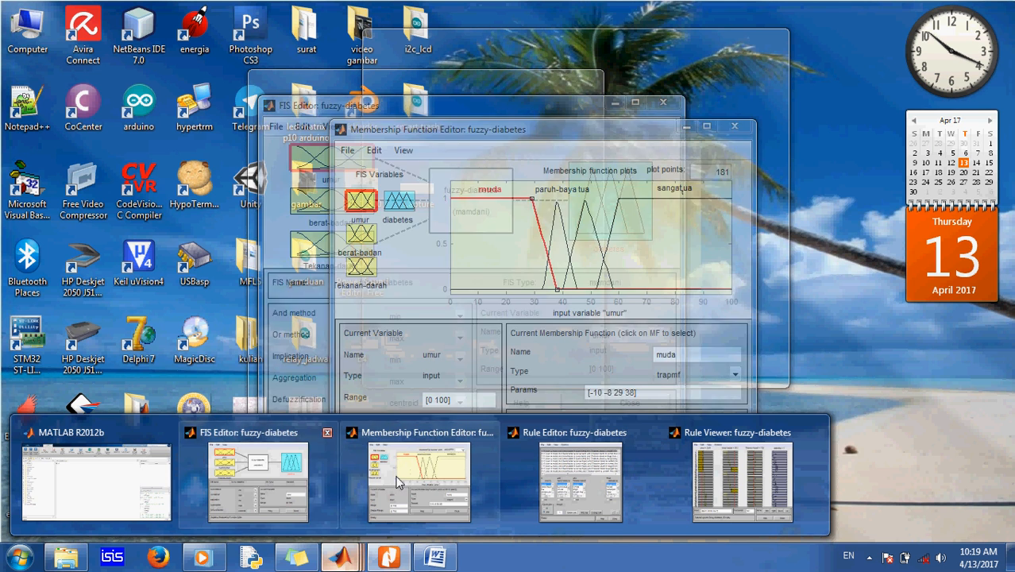
{"action": "left_click", "coordinate": [419, 477]}
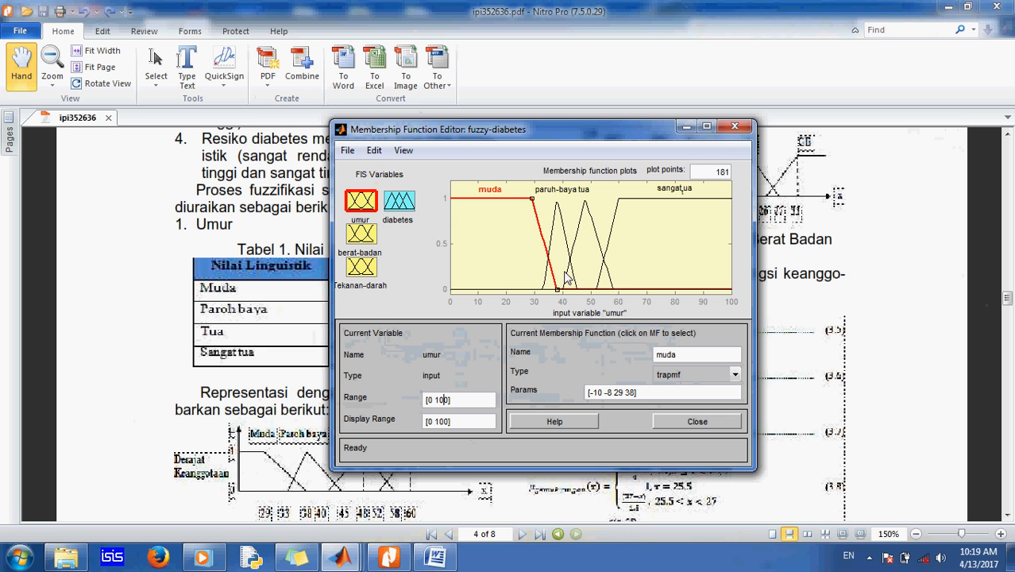
{"action": "left_click", "coordinate": [735, 374]}
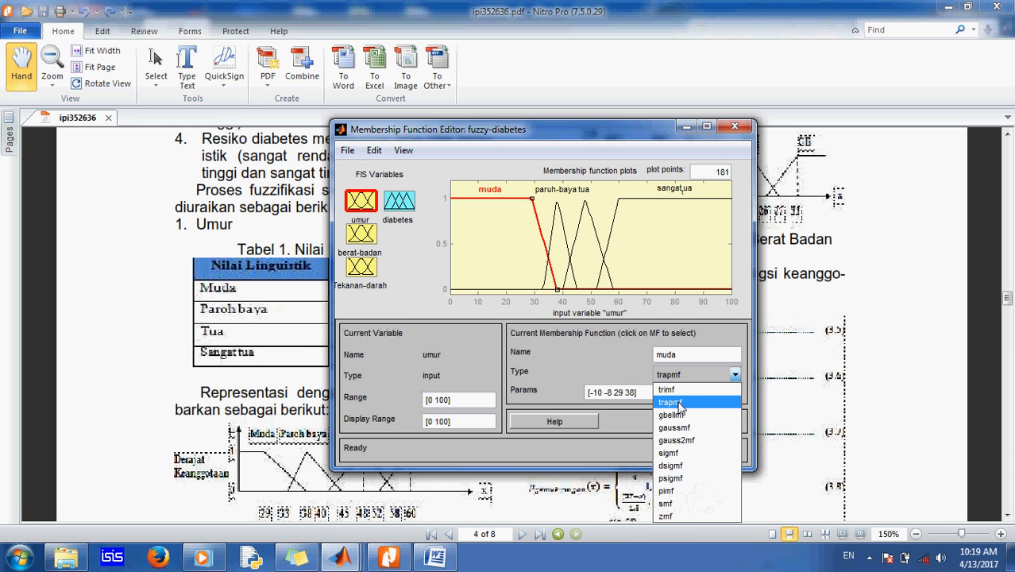
{"action": "left_click", "coordinate": [607, 356]}
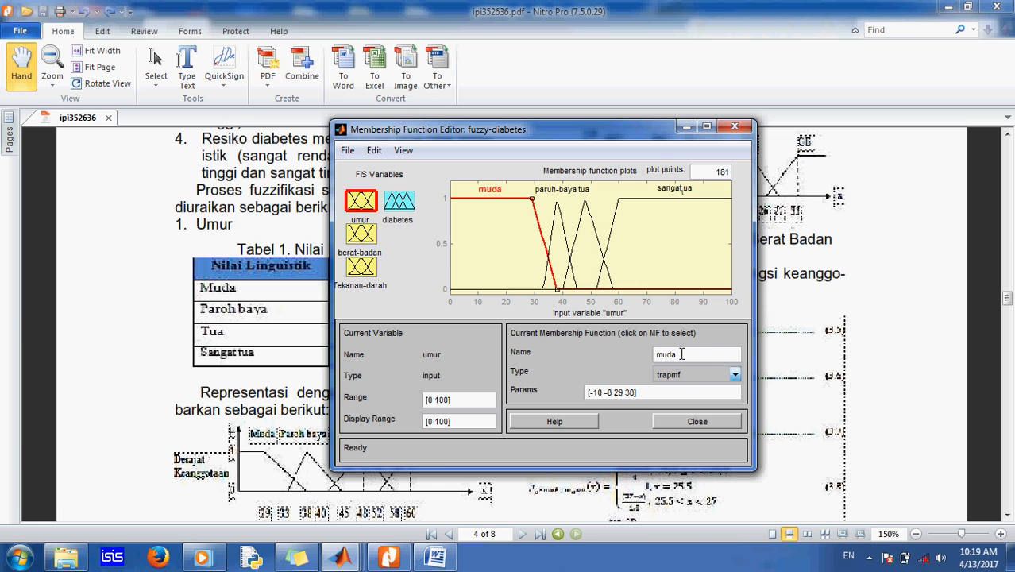
{"action": "left_click", "coordinate": [683, 353]}
{"action": "left_click_drag", "start_coordinate": [459, 143], "coordinate": [668, 161]}
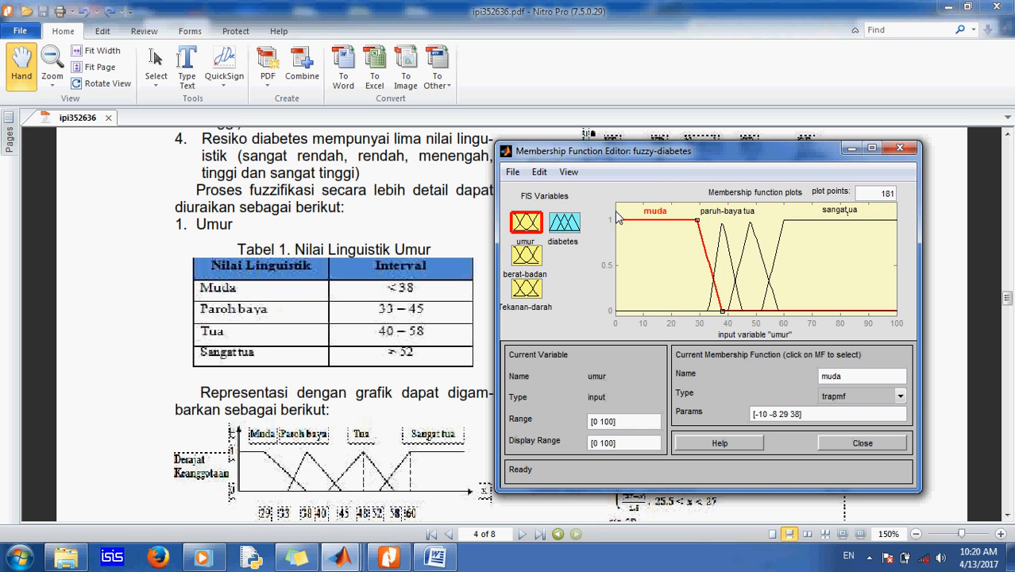
Step: Inspect the paruh-baya and tua membership functions of umur
{"action": "left_click", "coordinate": [723, 250]}
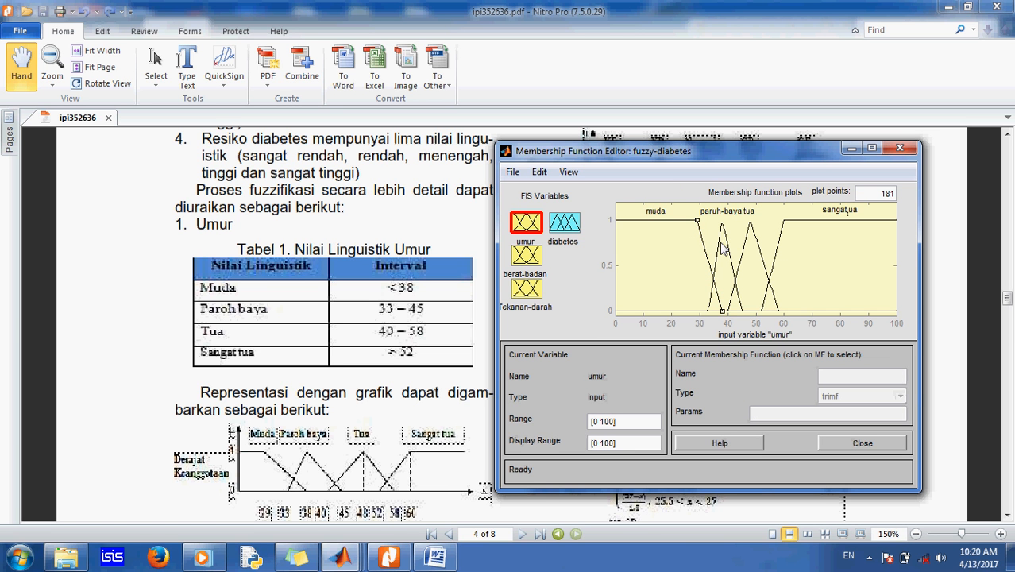
{"action": "left_click", "coordinate": [723, 250]}
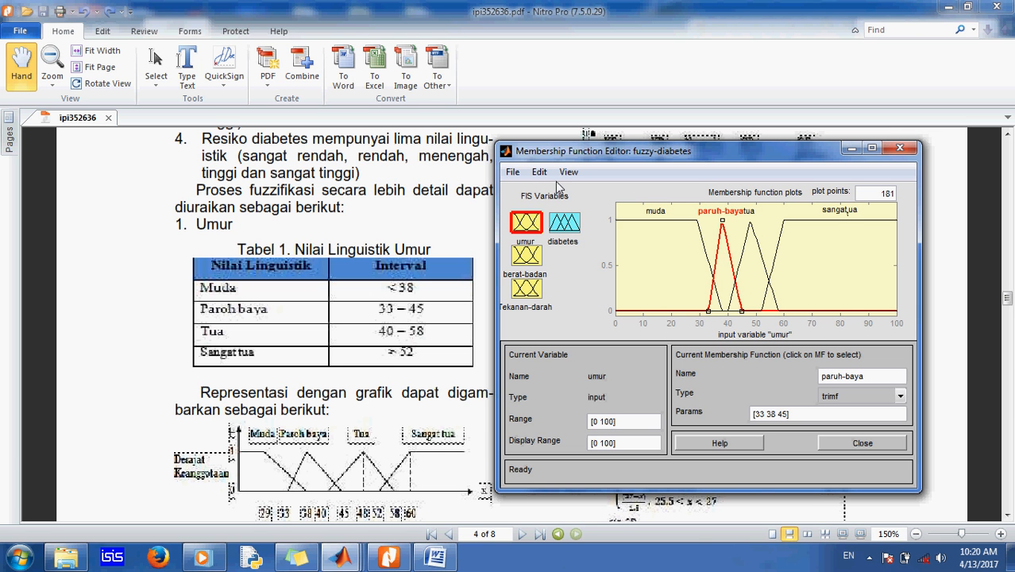
{"action": "left_click", "coordinate": [746, 248]}
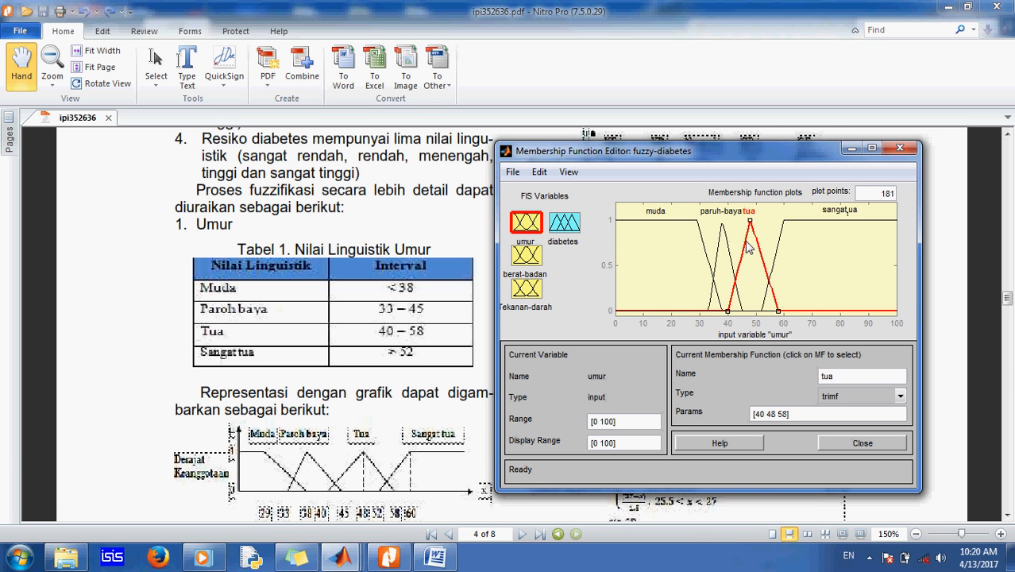
{"action": "left_click", "coordinate": [539, 173]}
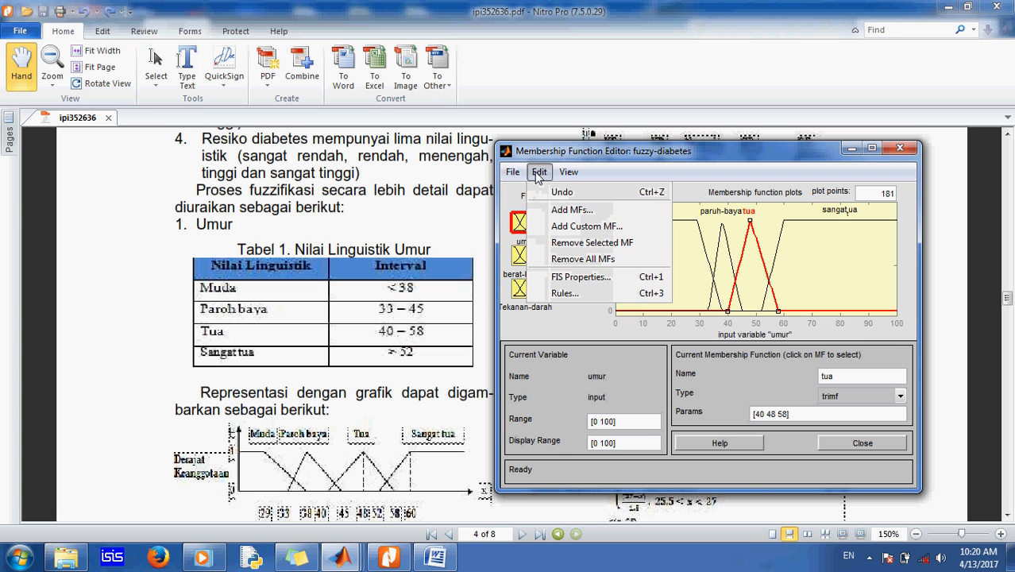
{"action": "left_click", "coordinate": [591, 213]}
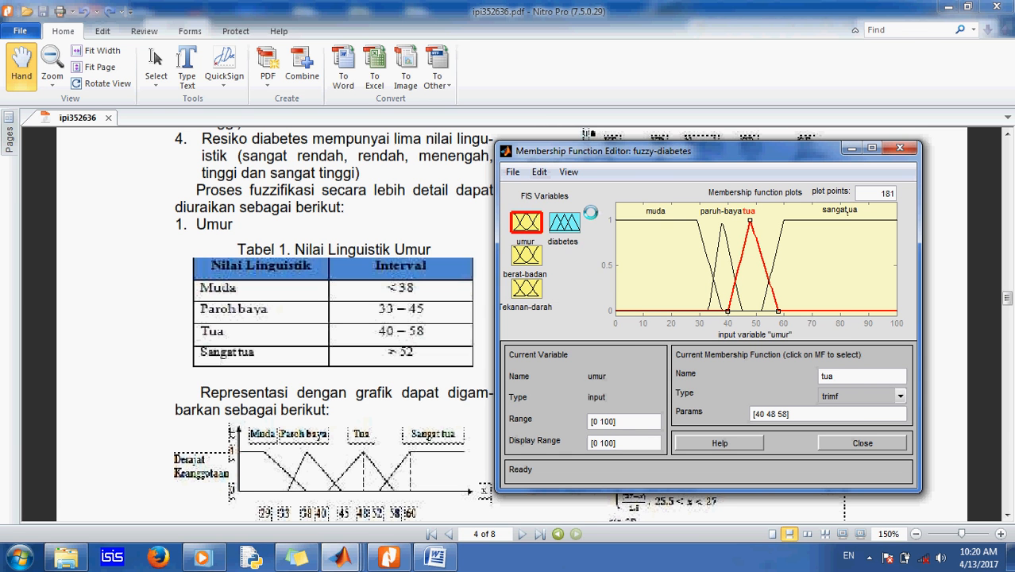
{"action": "left_click_drag", "start_coordinate": [705, 265], "coordinate": [658, 273]}
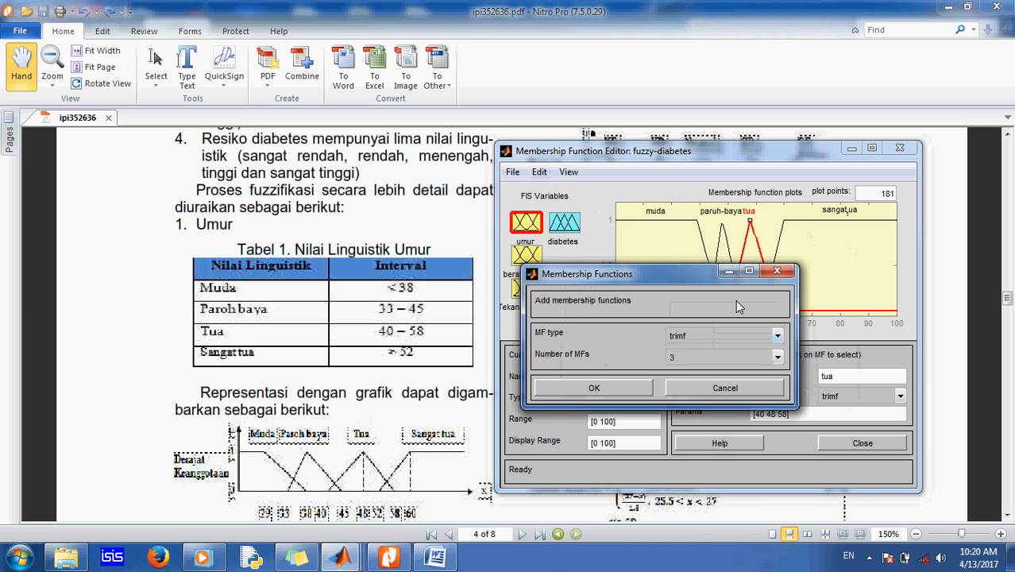
{"action": "left_click_drag", "start_coordinate": [717, 268], "coordinate": [612, 270]}
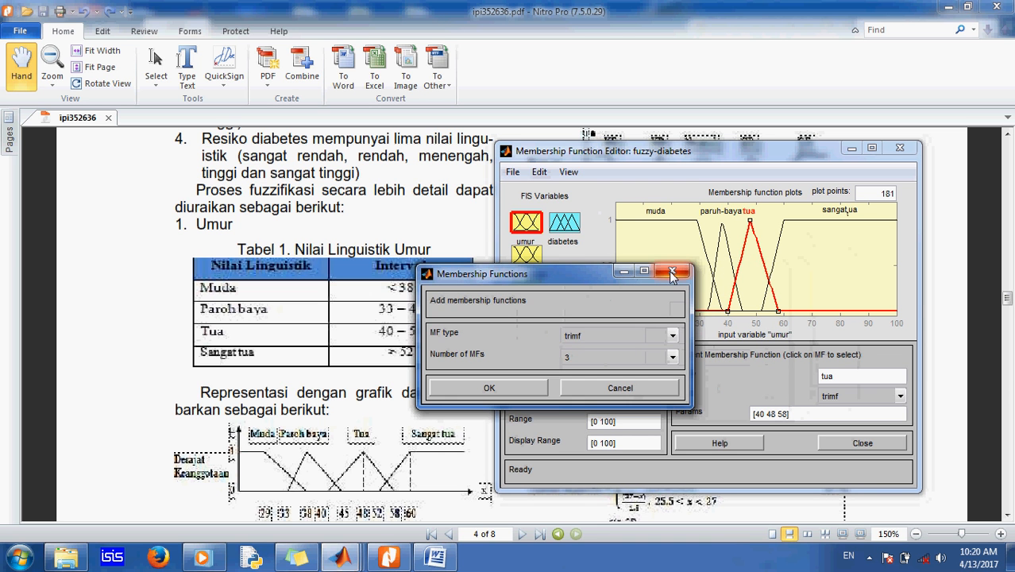
{"action": "left_click", "coordinate": [675, 271]}
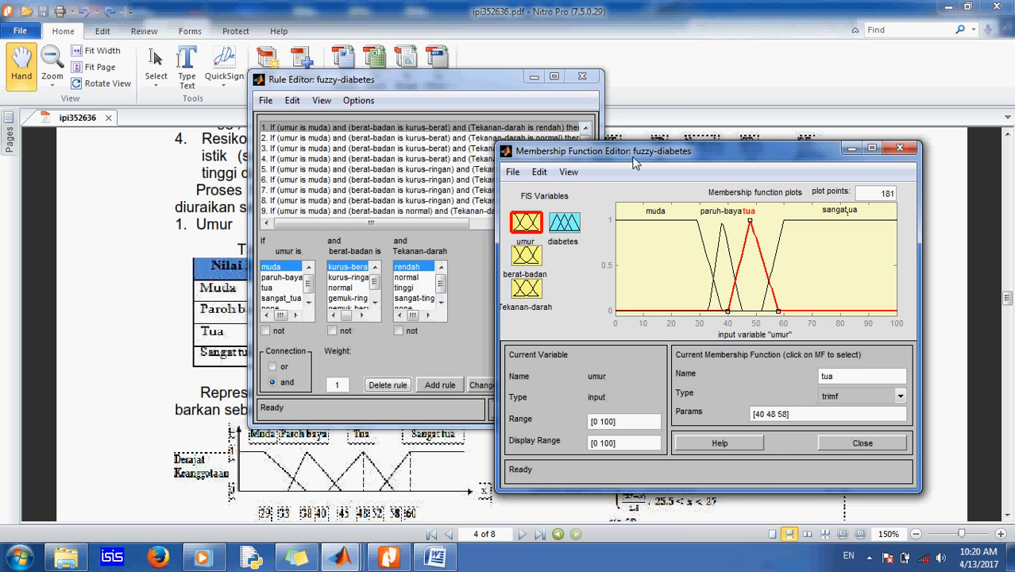
Step: Examine each umur membership curve in turn to check its type and parameters
{"action": "left_click_drag", "start_coordinate": [615, 151], "coordinate": [383, 89]}
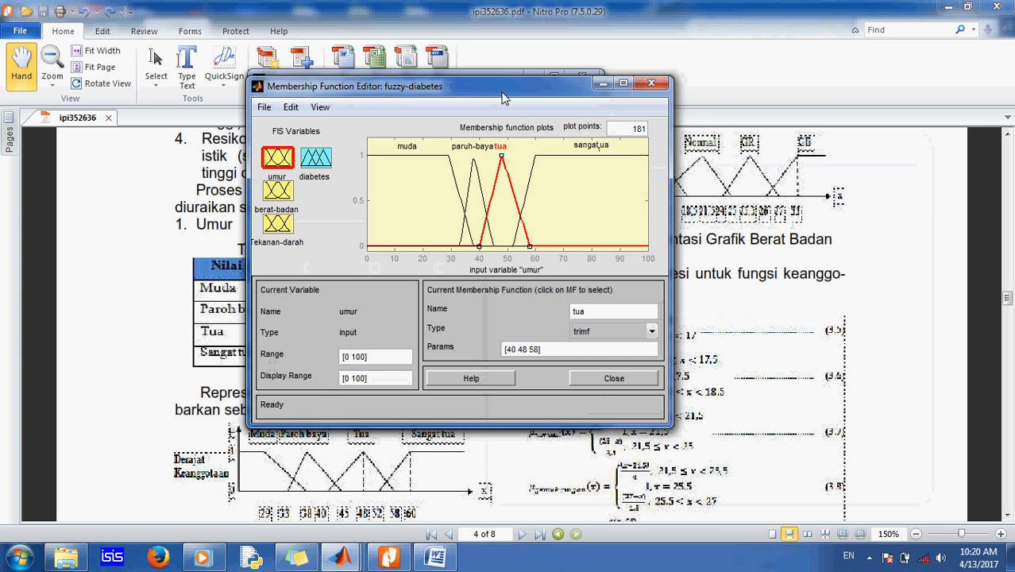
{"action": "left_click_drag", "start_coordinate": [499, 90], "coordinate": [567, 148]}
{"action": "left_click", "coordinate": [534, 76]}
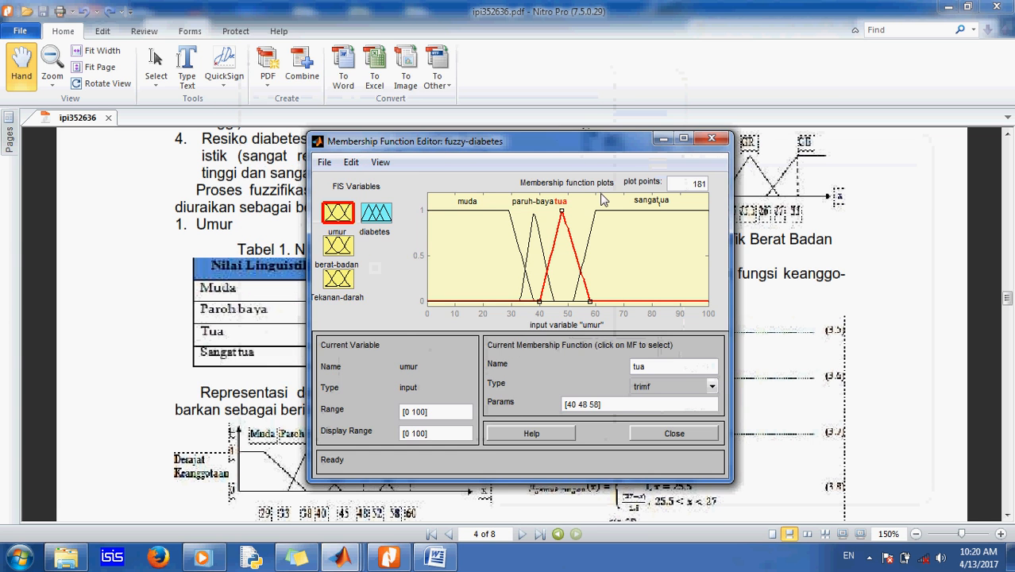
{"action": "left_click", "coordinate": [588, 251]}
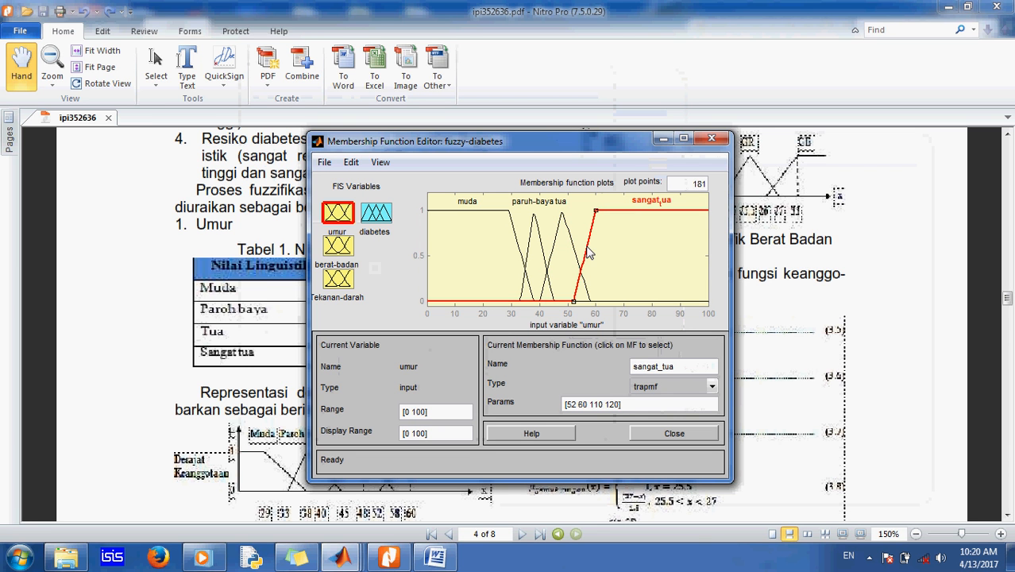
{"action": "left_click", "coordinate": [551, 270]}
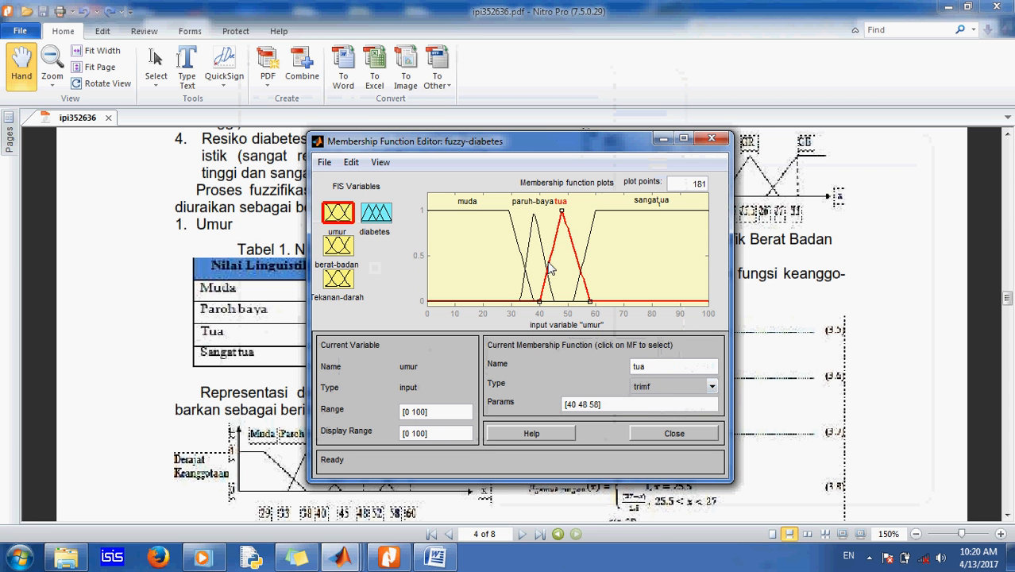
{"action": "left_click", "coordinate": [591, 249]}
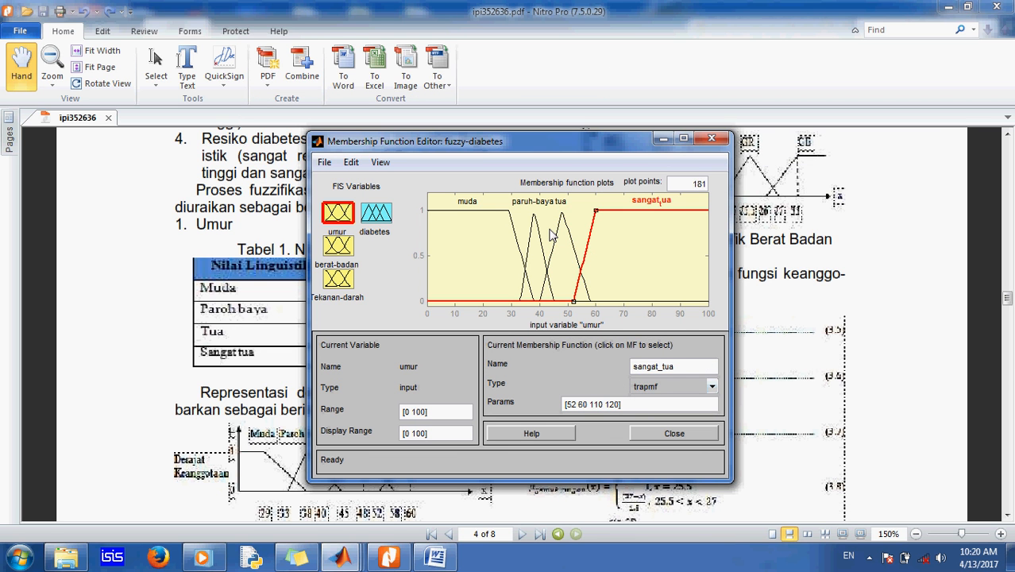
{"action": "left_click", "coordinate": [555, 236]}
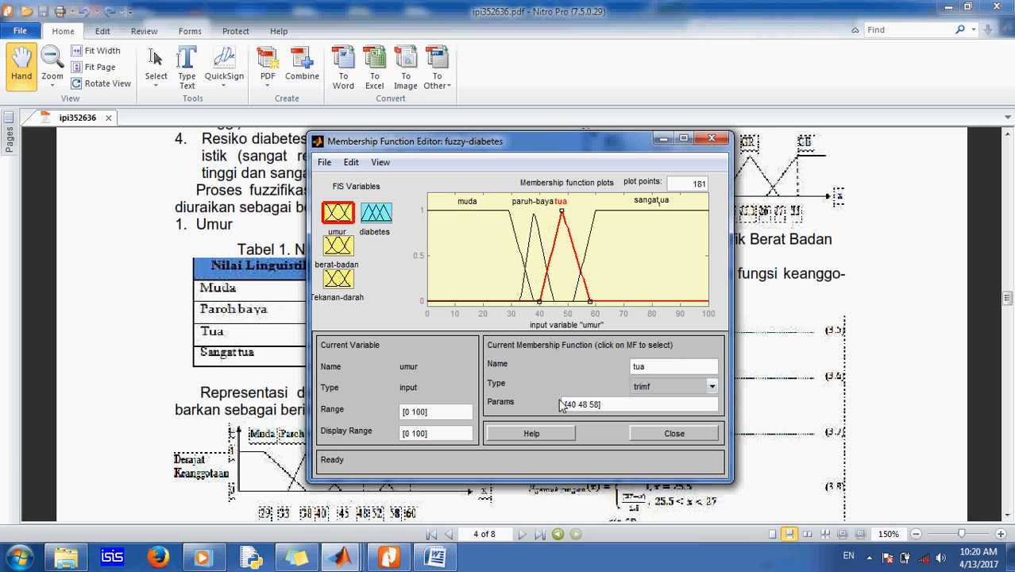
{"action": "left_click", "coordinate": [585, 258]}
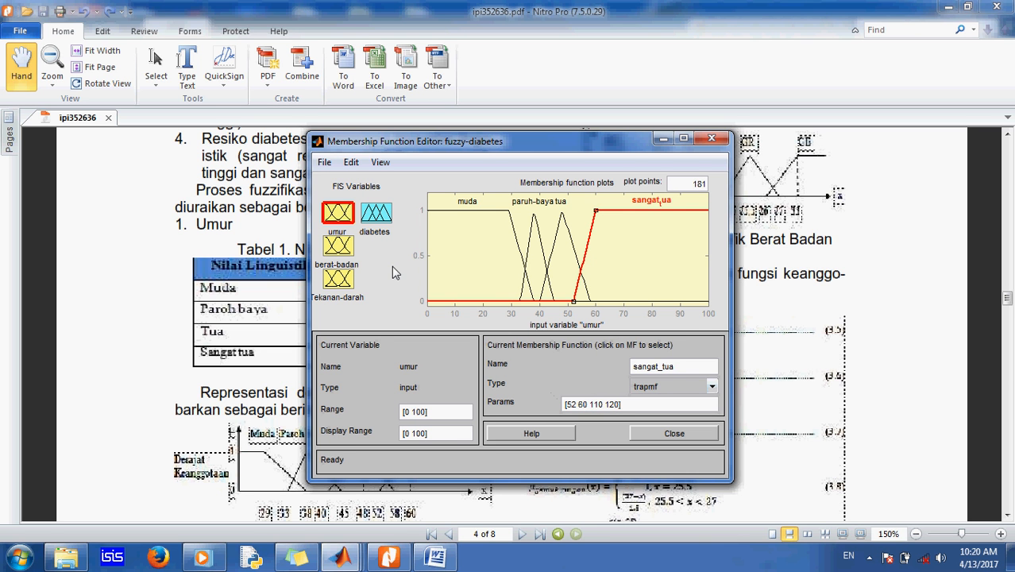
{"action": "left_click", "coordinate": [553, 263]}
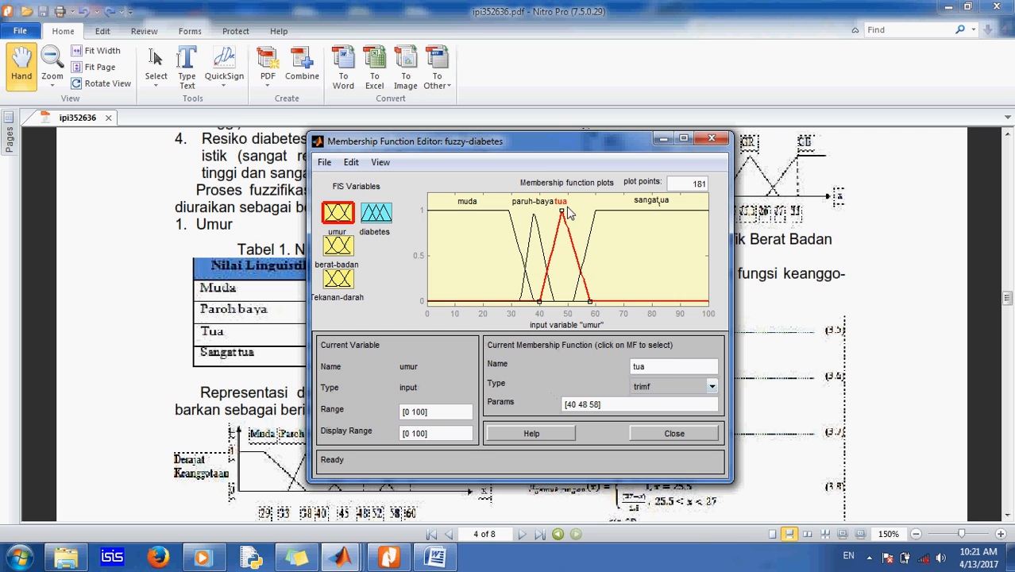
{"action": "left_click", "coordinate": [530, 253]}
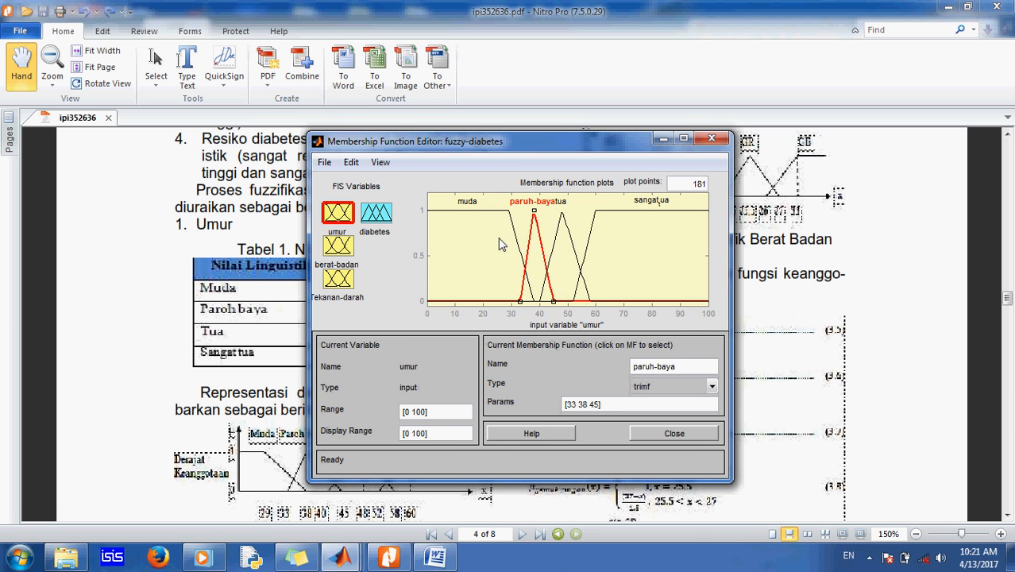
{"action": "left_click", "coordinate": [553, 256]}
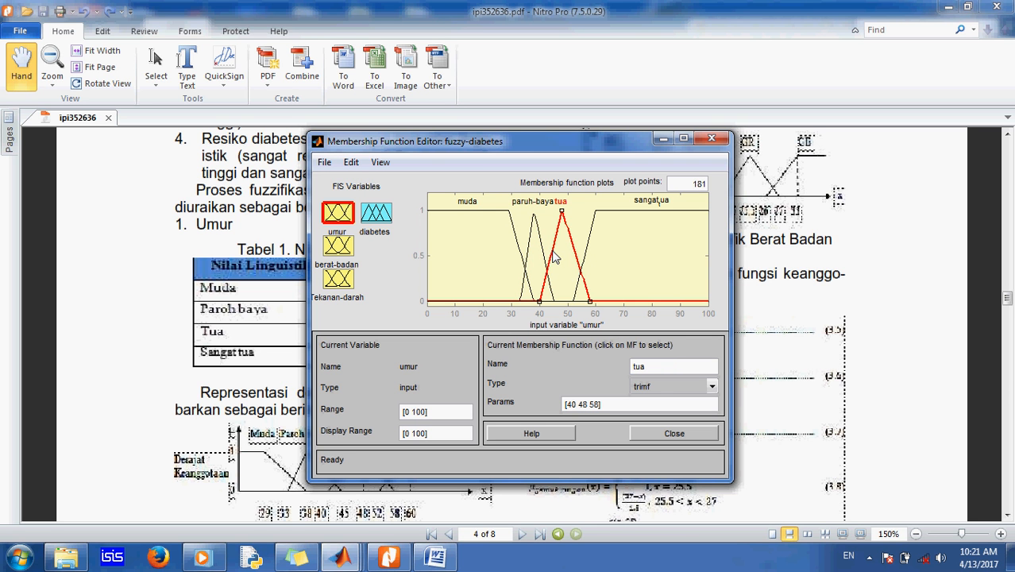
{"action": "left_click", "coordinate": [350, 163]}
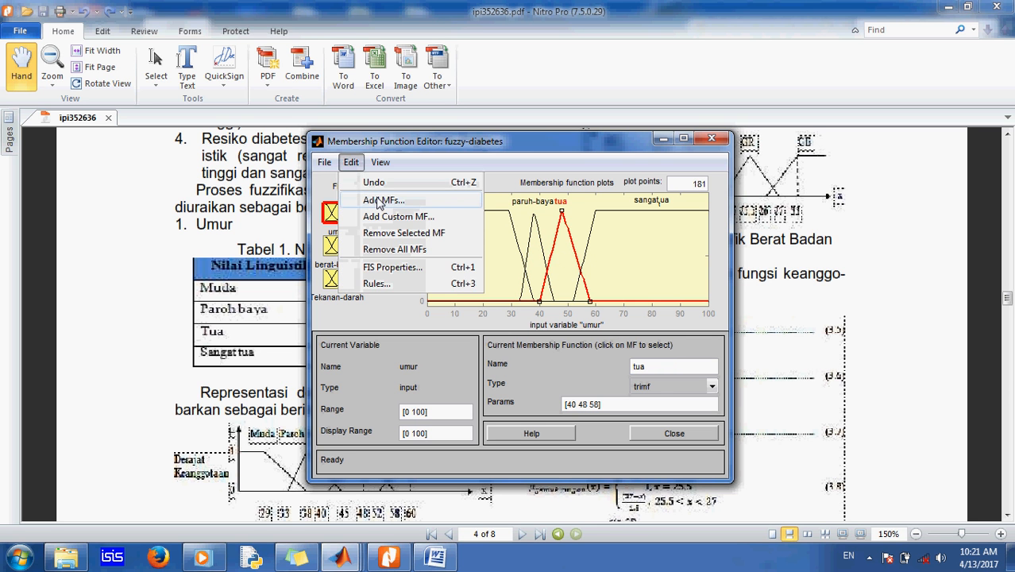
{"action": "left_click", "coordinate": [366, 198]}
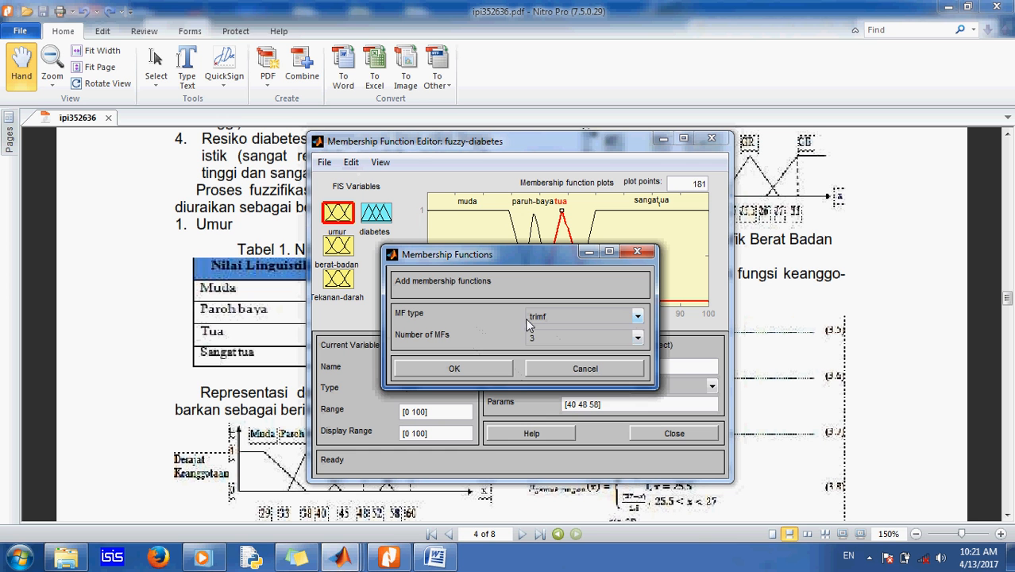
{"action": "left_click", "coordinate": [635, 317]}
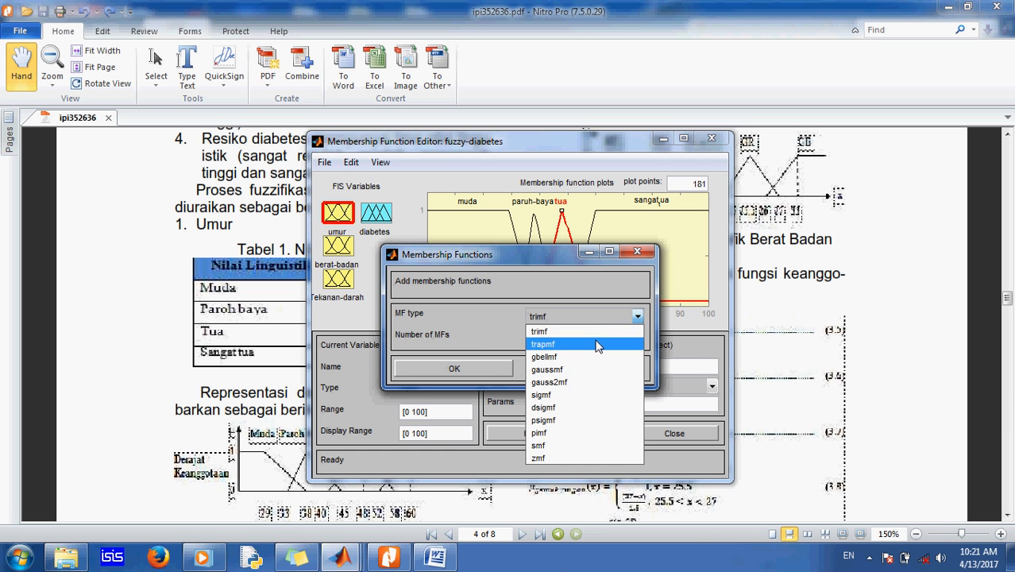
{"action": "left_click", "coordinate": [596, 343]}
{"action": "left_click", "coordinate": [597, 344]}
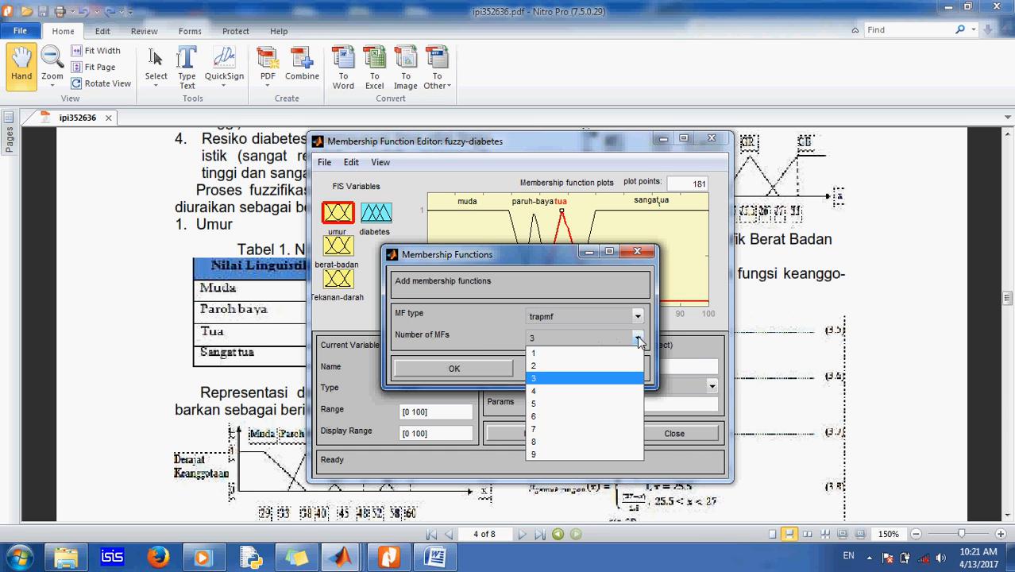
{"action": "left_click", "coordinate": [595, 353]}
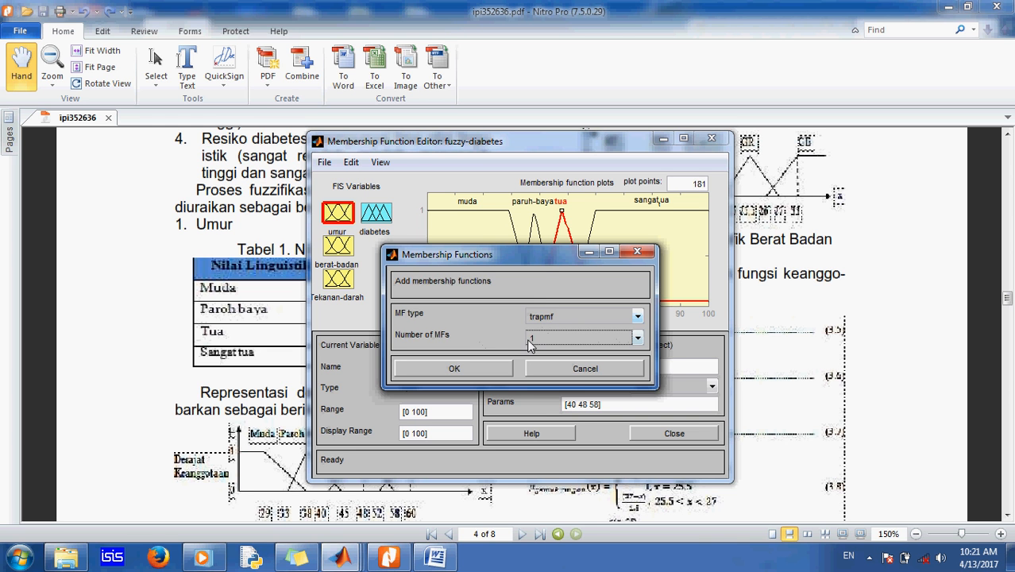
{"action": "left_click_drag", "start_coordinate": [545, 256], "coordinate": [667, 341]}
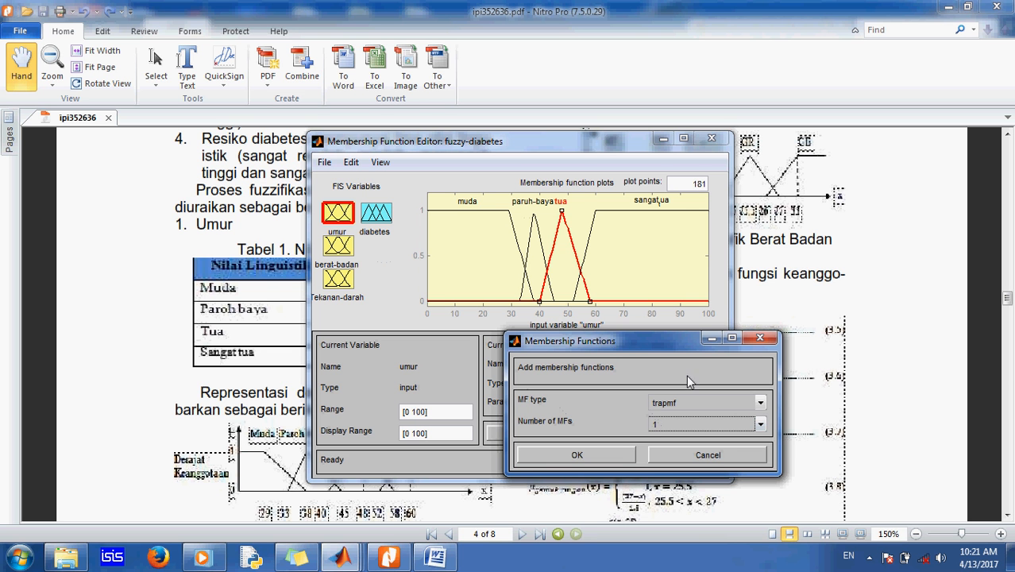
{"action": "left_click", "coordinate": [760, 403]}
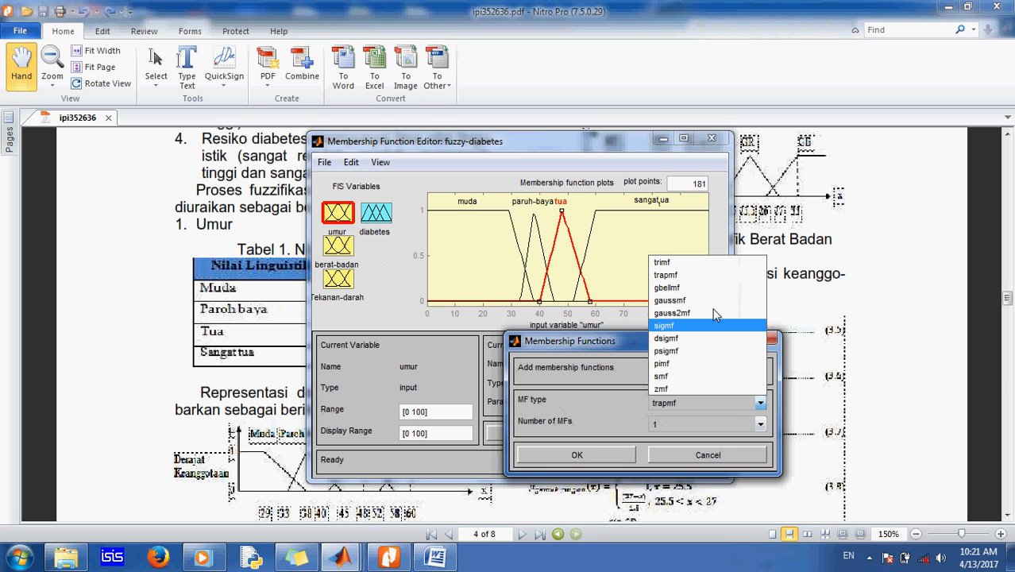
{"action": "left_click", "coordinate": [708, 264]}
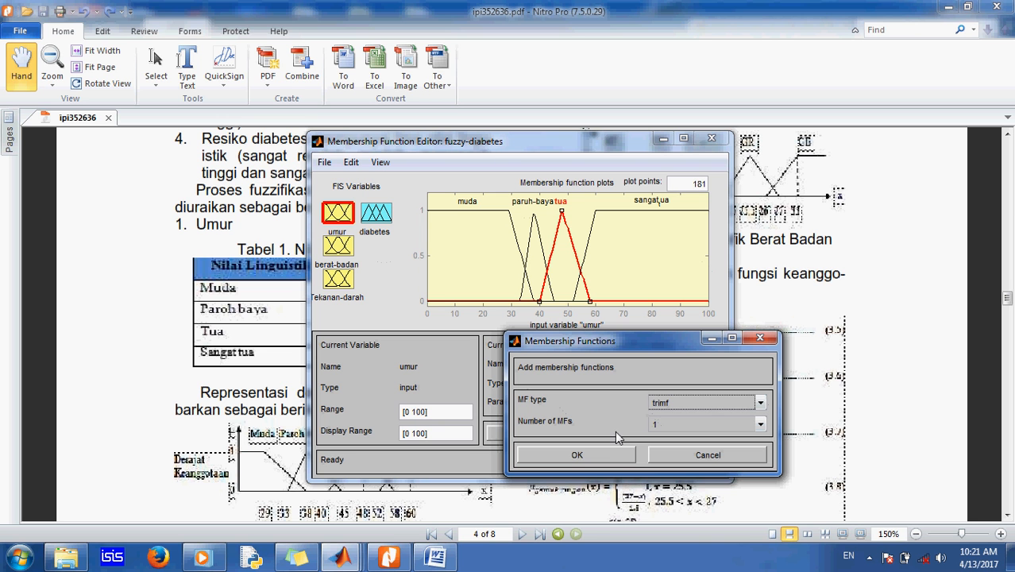
{"action": "left_click", "coordinate": [708, 459]}
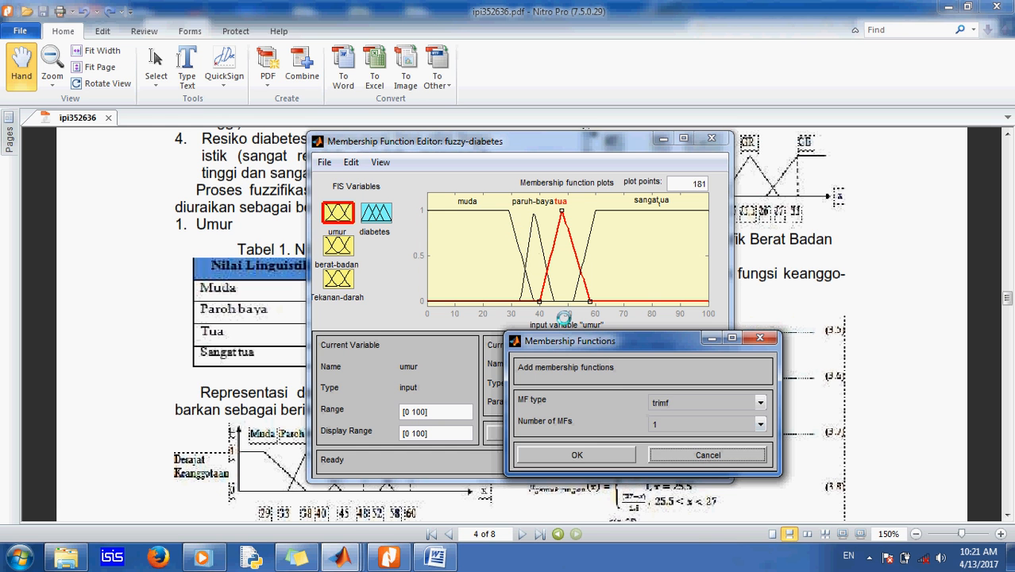
{"action": "left_click", "coordinate": [706, 455]}
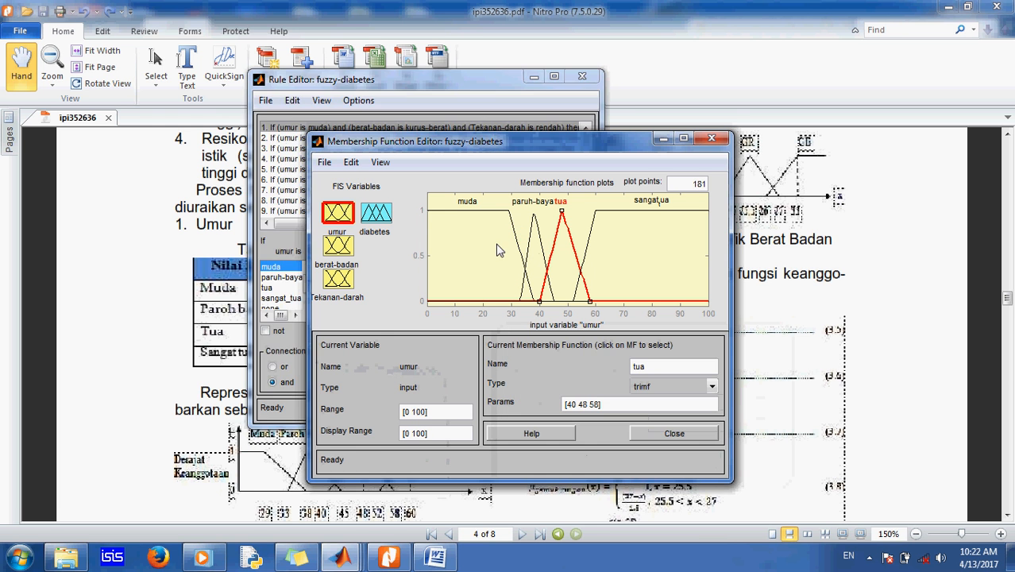
Step: Review the muda and paruh-baya membership function parameters of umur against the paper's age table
{"action": "left_click", "coordinate": [534, 76]}
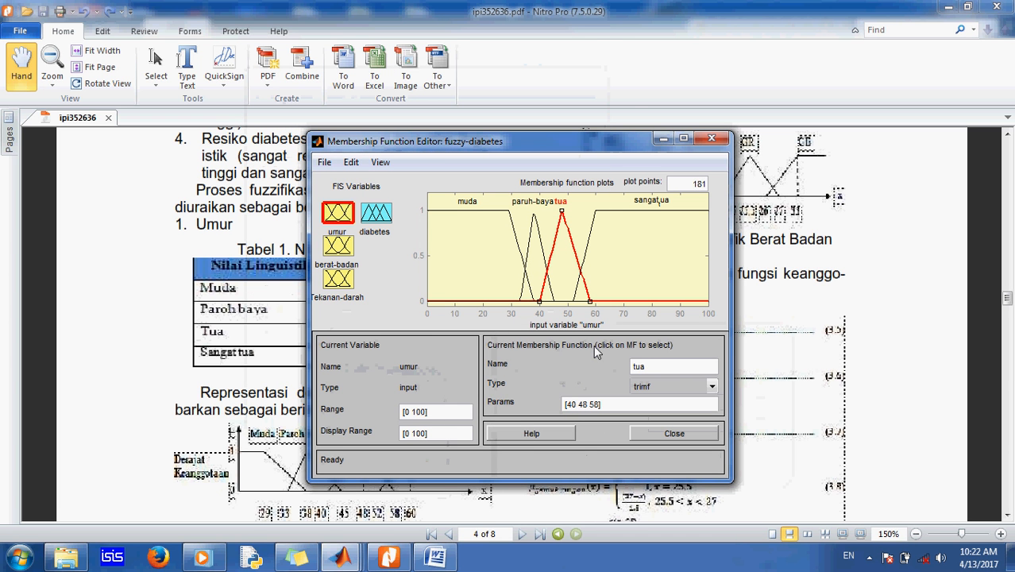
{"action": "left_click", "coordinate": [469, 212]}
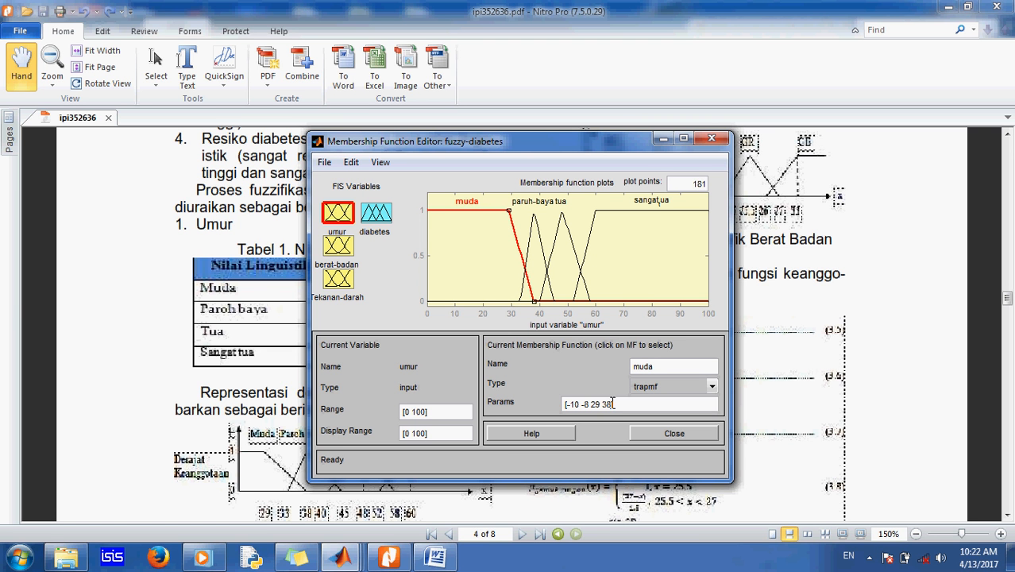
{"action": "left_click_drag", "start_coordinate": [613, 404], "coordinate": [576, 403]}
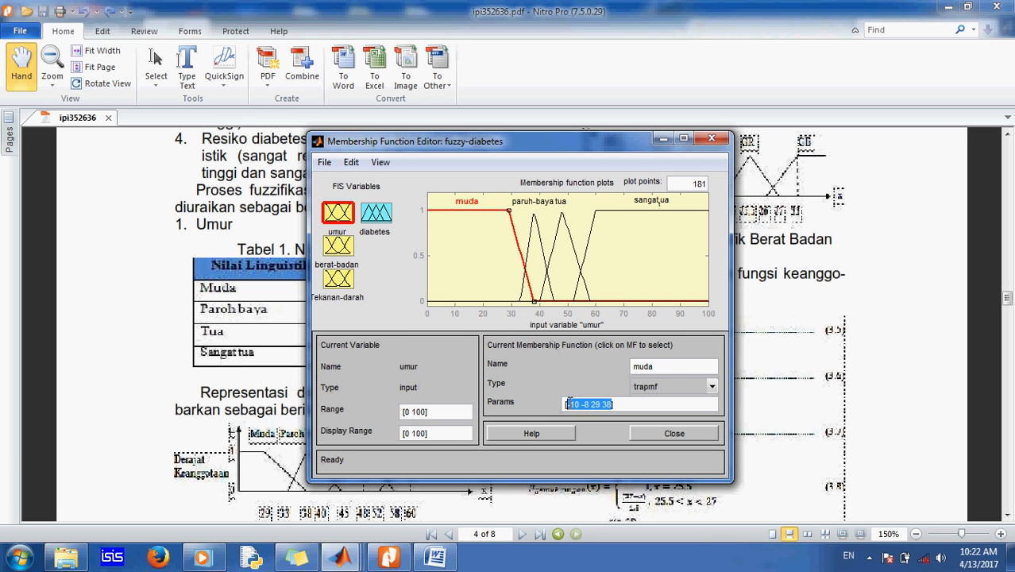
{"action": "left_click", "coordinate": [529, 251]}
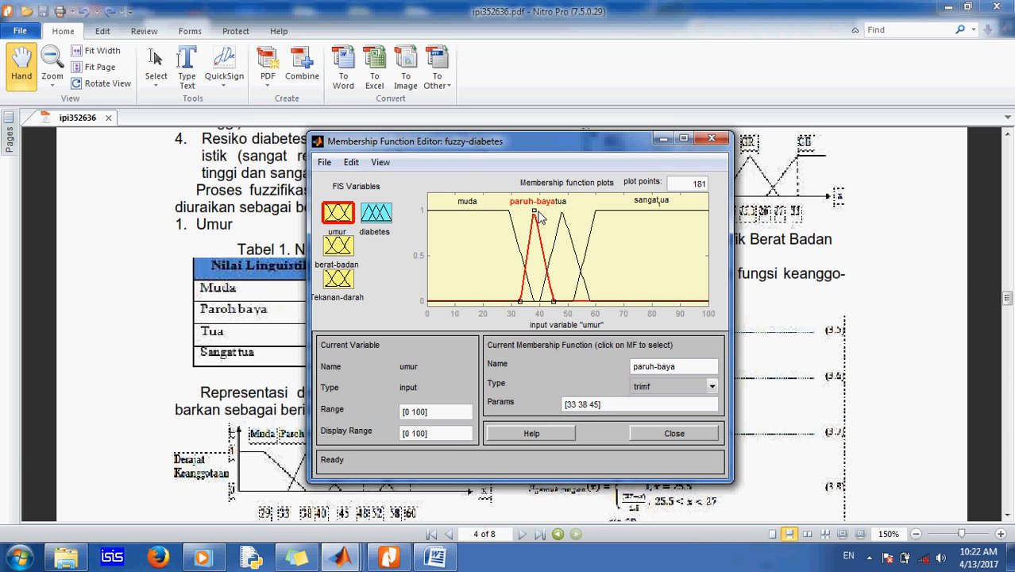
{"action": "left_click_drag", "start_coordinate": [455, 149], "coordinate": [667, 169]}
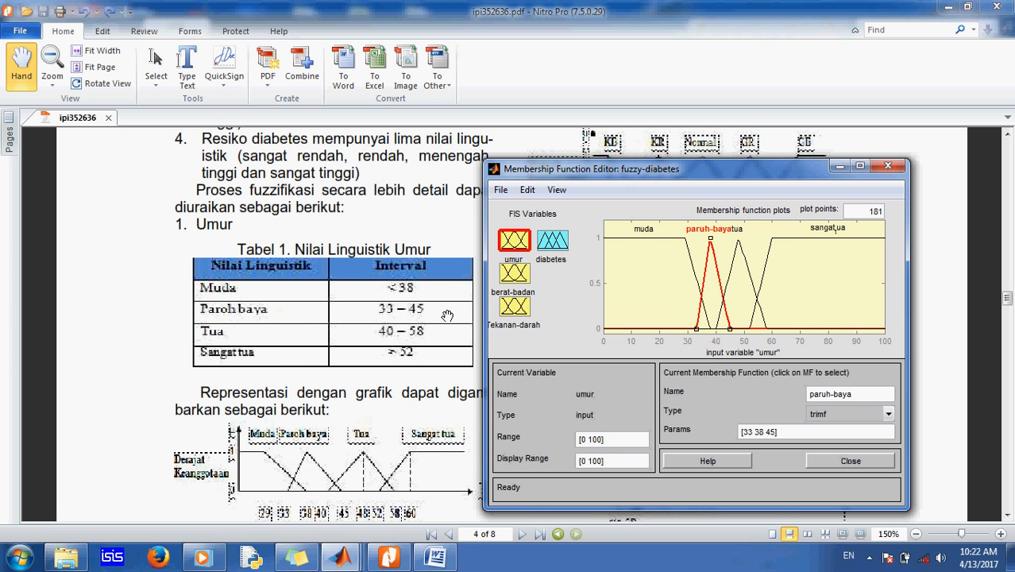
{"action": "left_click", "coordinate": [769, 432]}
{"action": "left_click", "coordinate": [761, 434]}
Step: Review the tua and sangat_tua membership function parameters of umur beside the age table
{"action": "left_click", "coordinate": [728, 283]}
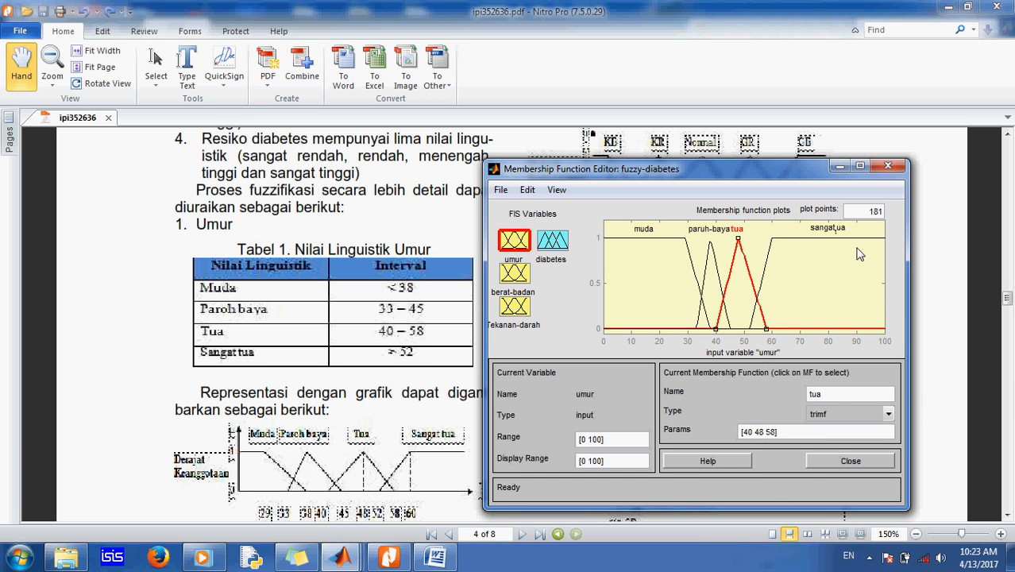
{"action": "left_click", "coordinate": [818, 238]}
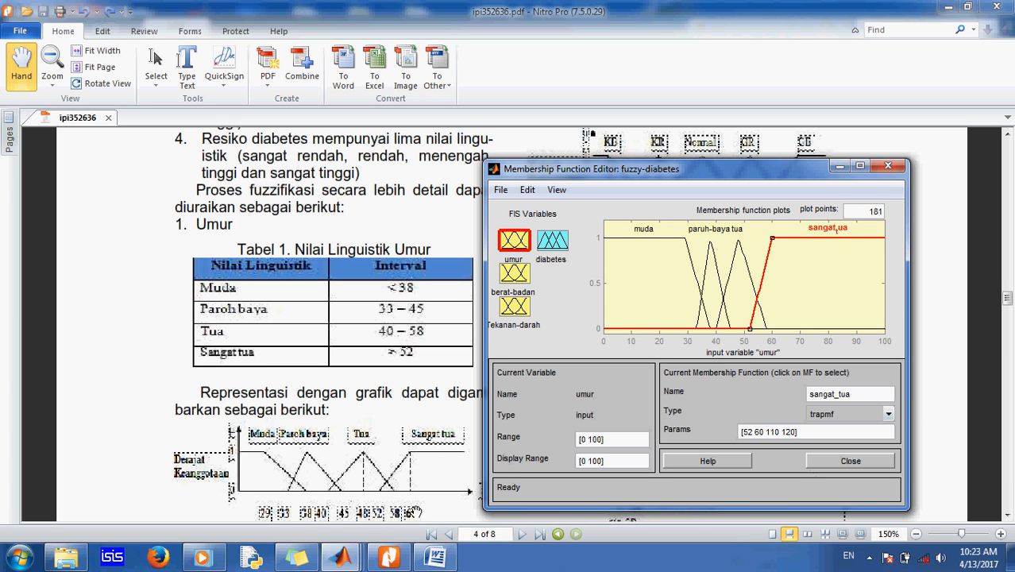
{"action": "left_click", "coordinate": [747, 433]}
{"action": "left_click", "coordinate": [760, 432]}
{"action": "left_click", "coordinate": [771, 432]}
{"action": "left_click", "coordinate": [791, 433]}
Step: Select the berat-badan input and locate the body-weight linguistic value table in the paper
{"action": "left_click", "coordinate": [515, 274]}
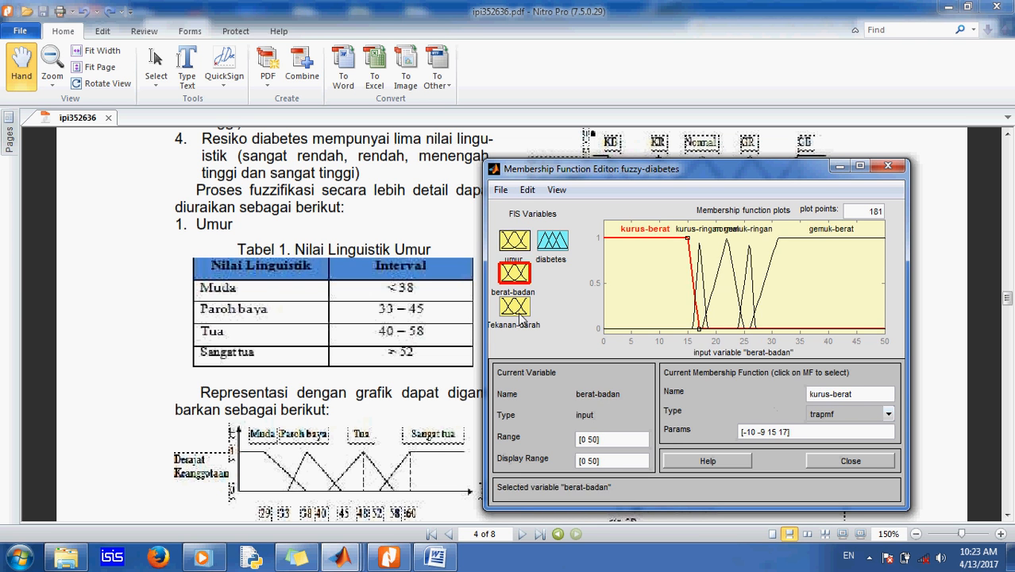
{"action": "left_click", "coordinate": [939, 222]}
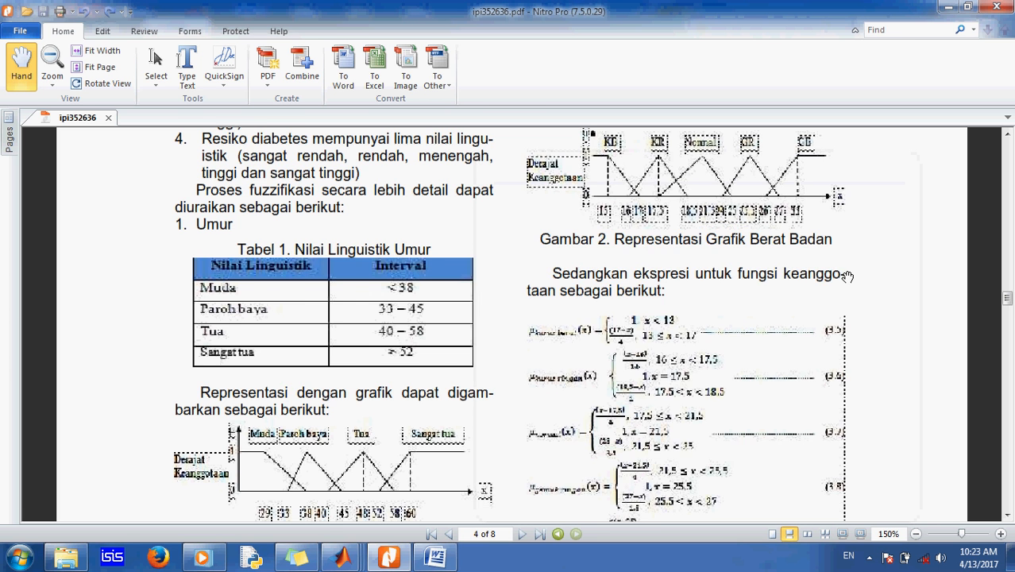
{"action": "scroll", "coordinate": [774, 299], "scroll_direction": "up", "scroll_amount": 5}
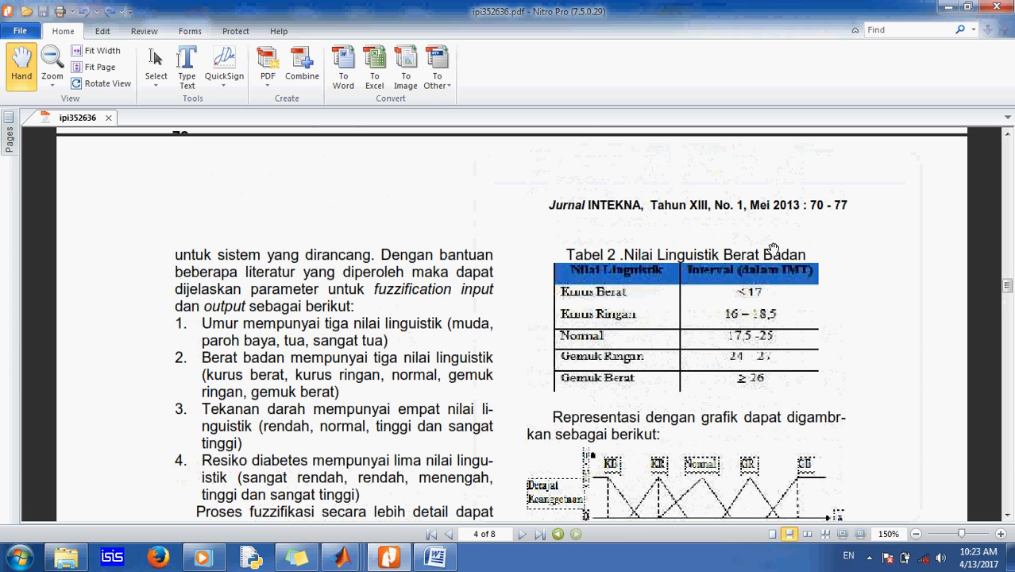
{"action": "scroll", "coordinate": [765, 382], "scroll_direction": "down", "scroll_amount": 1}
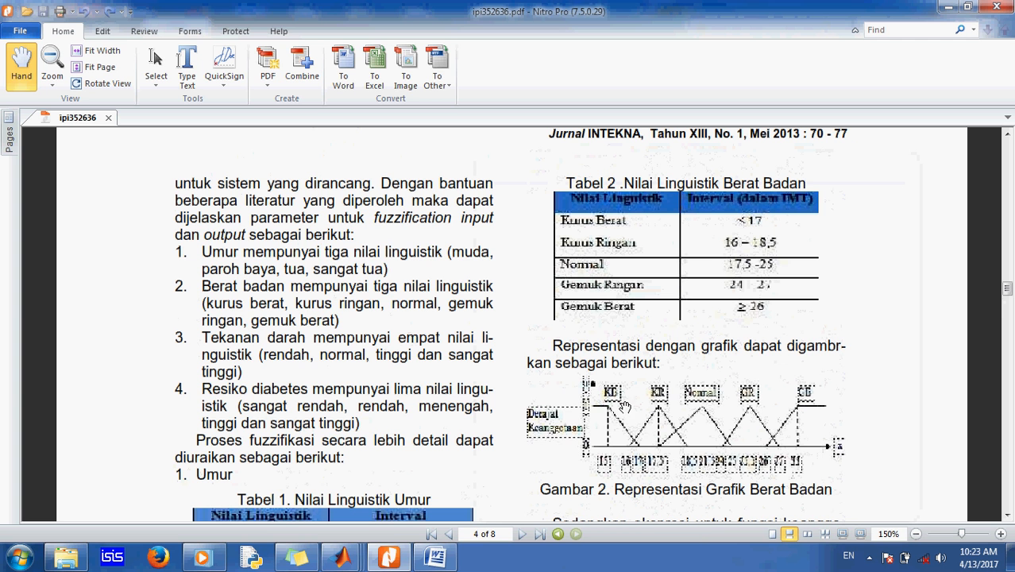
{"action": "mouse_move", "coordinate": [358, 563]}
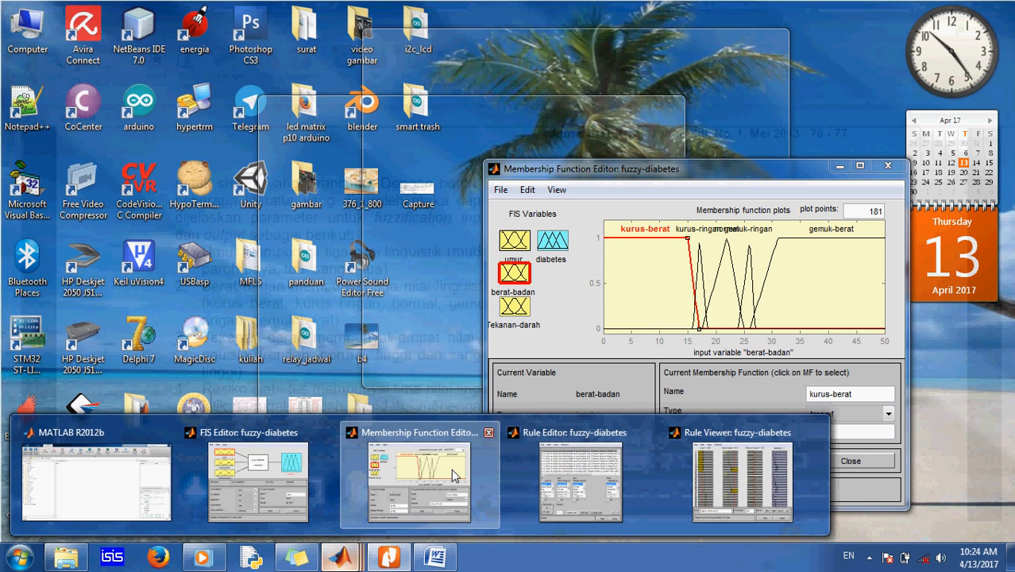
{"action": "left_click", "coordinate": [453, 467]}
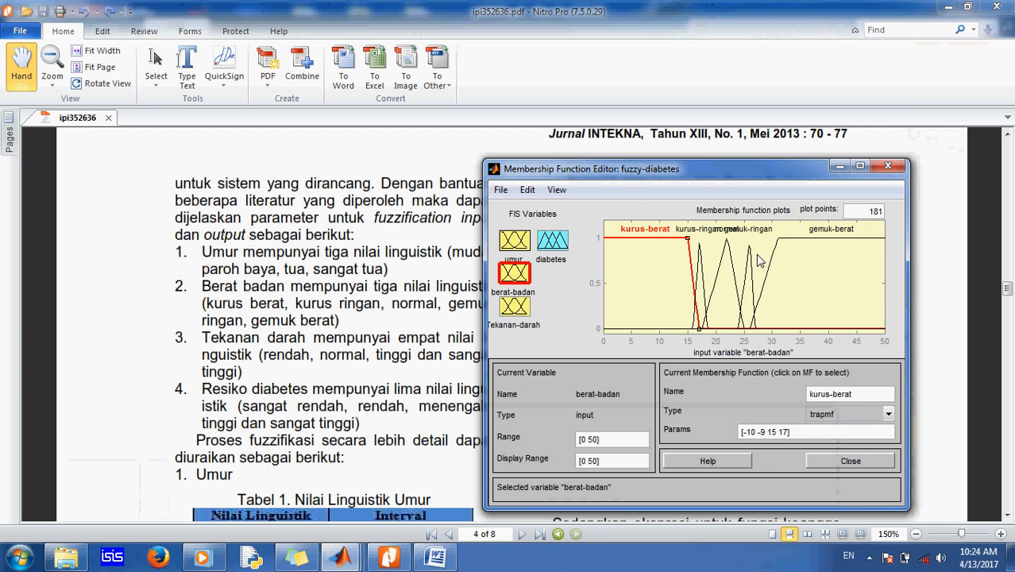
{"action": "left_click_drag", "start_coordinate": [714, 173], "coordinate": [325, 140]}
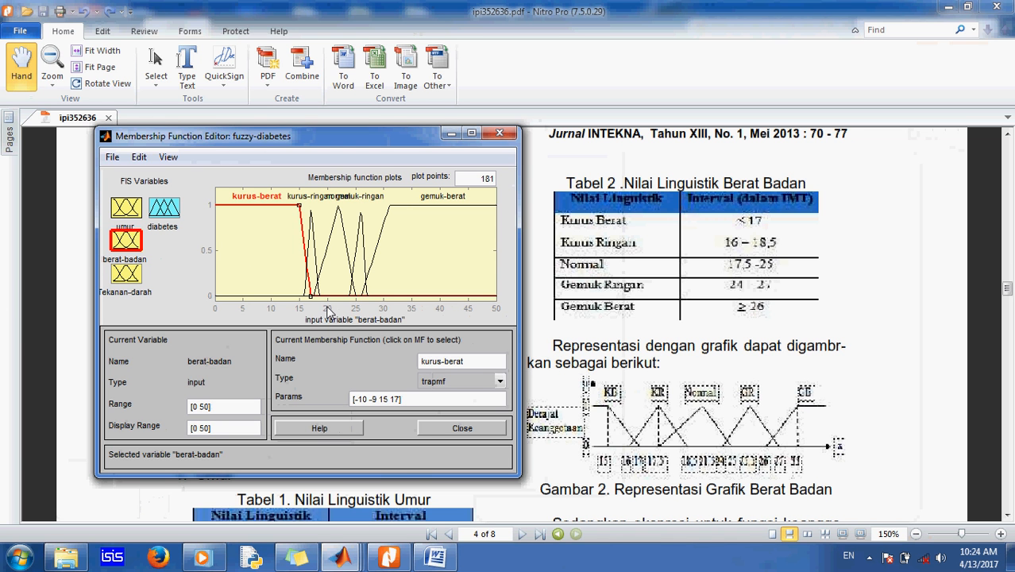
Step: Inspect each berat-badan membership function, from kurus-berat to gemuk-berat, against the body-weight table
{"action": "left_click", "coordinate": [312, 235]}
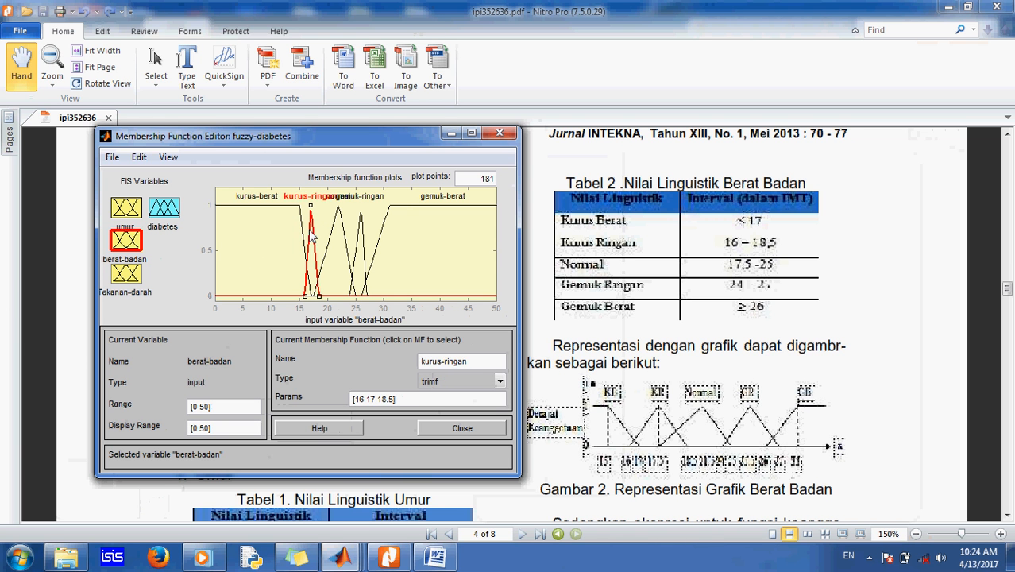
{"action": "left_click", "coordinate": [334, 236]}
{"action": "left_click", "coordinate": [363, 235]}
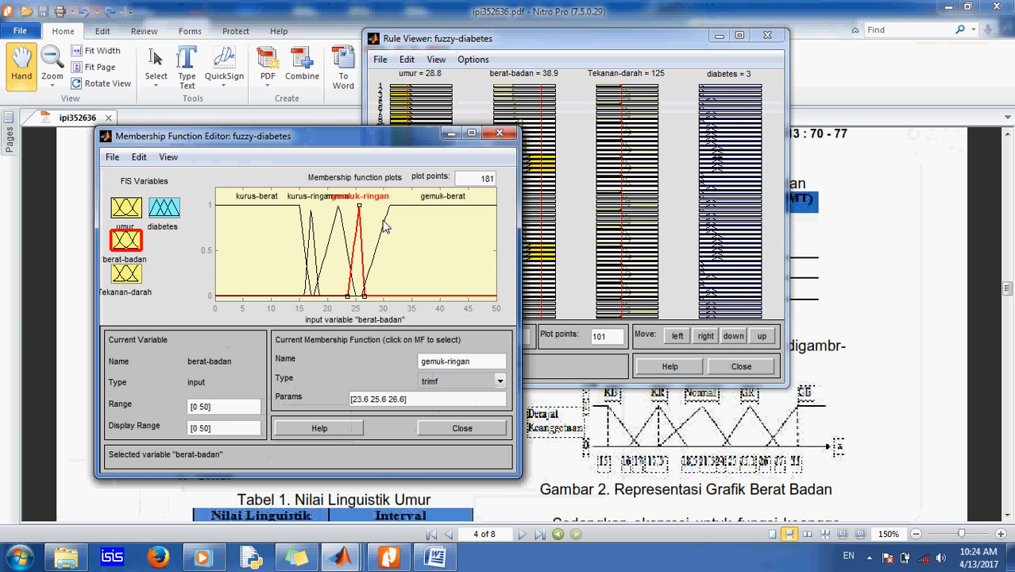
{"action": "left_click", "coordinate": [383, 226]}
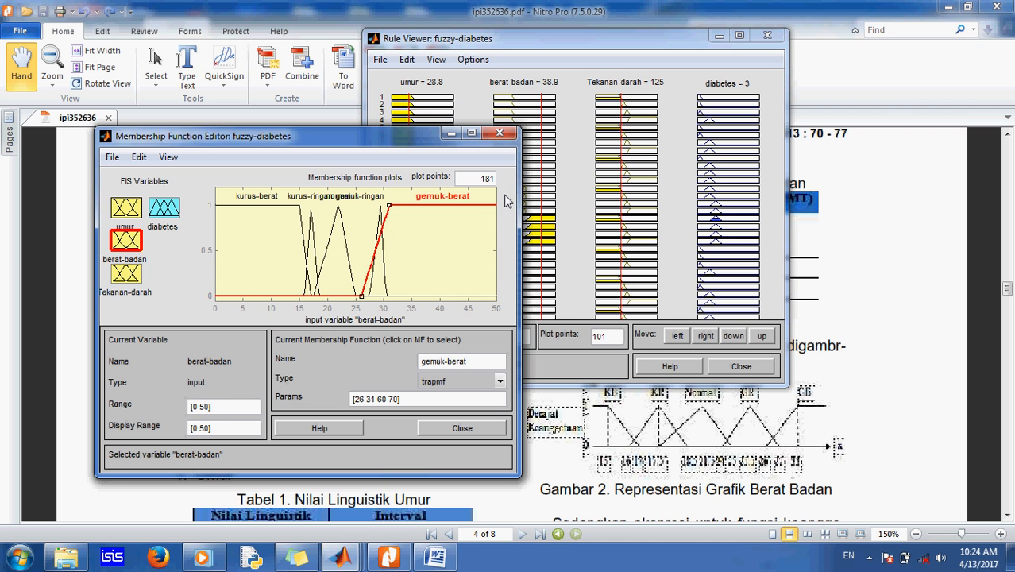
{"action": "left_click", "coordinate": [316, 184]}
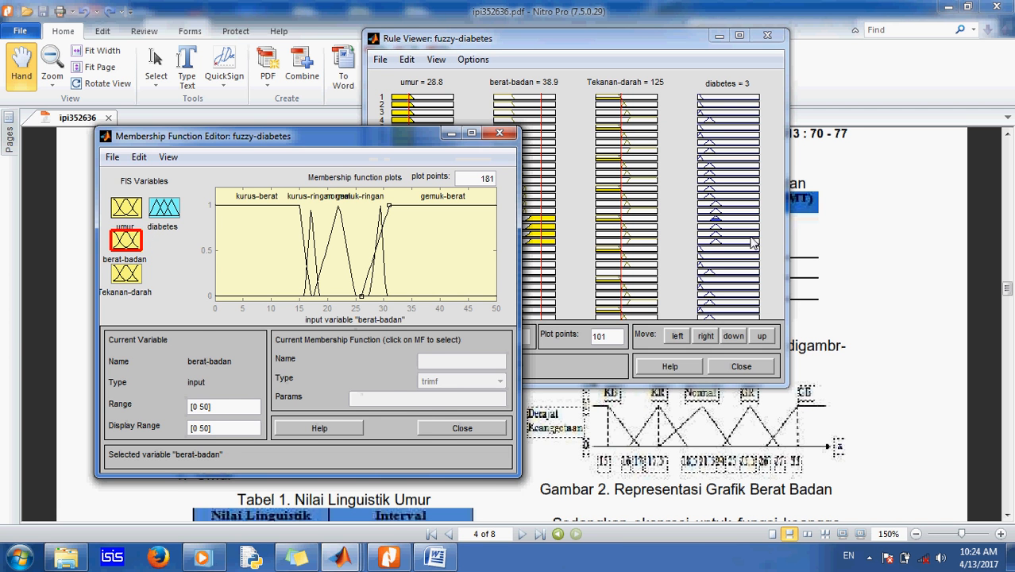
{"action": "left_click", "coordinate": [878, 263]}
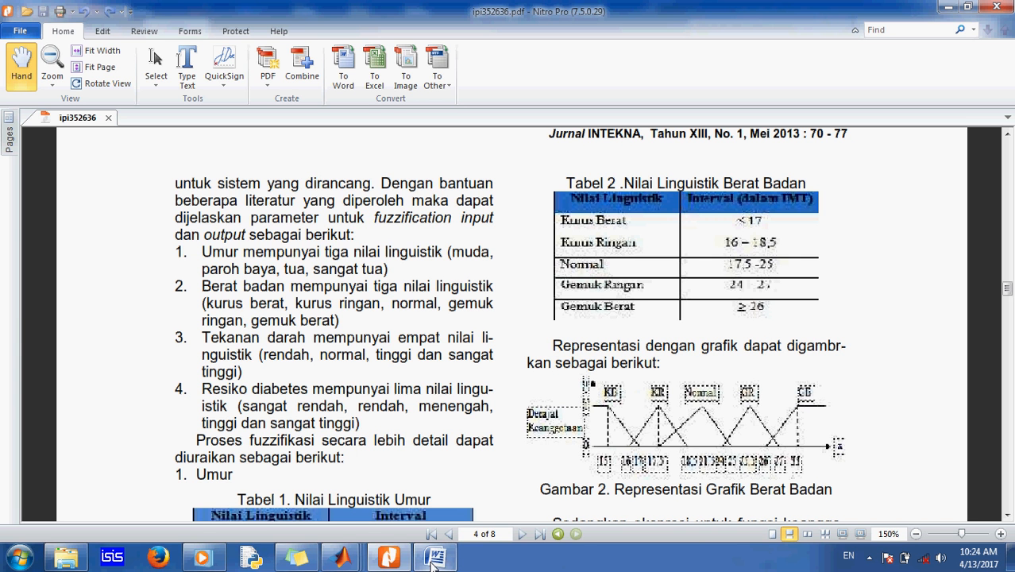
Step: Return to the membership function editor and select the gemuk-berat curve
{"action": "left_click", "coordinate": [349, 559]}
{"action": "left_click", "coordinate": [452, 473]}
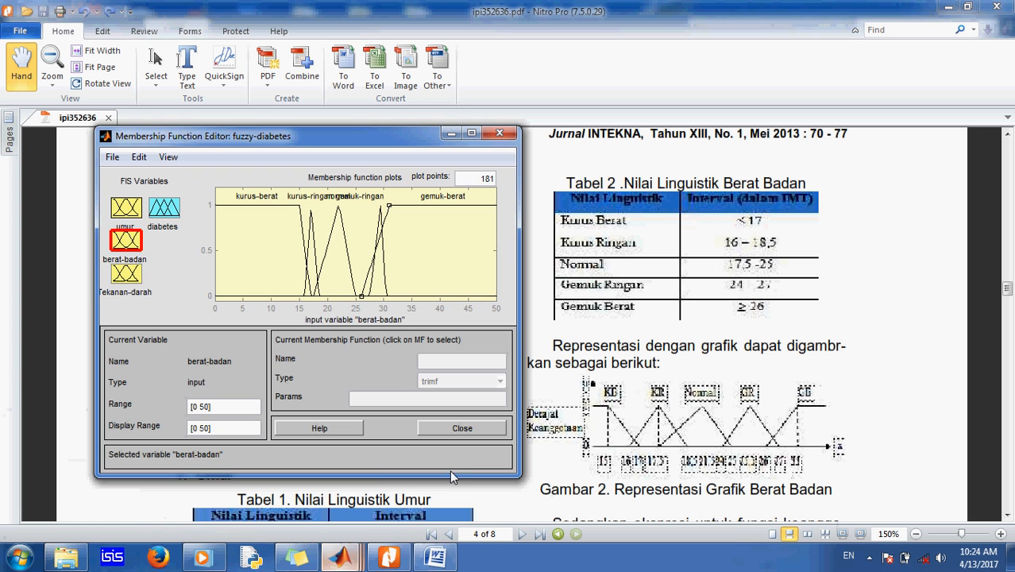
{"action": "left_click", "coordinate": [413, 207]}
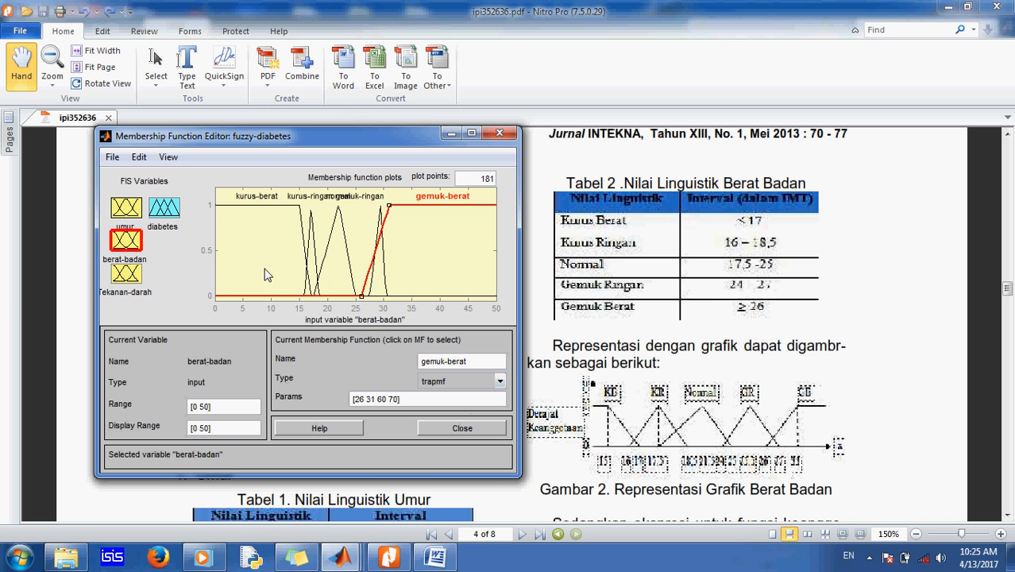
Step: Select the Tekanan-darah input and scroll the paper to the blood-pressure linguistic value table
{"action": "left_click", "coordinate": [138, 275]}
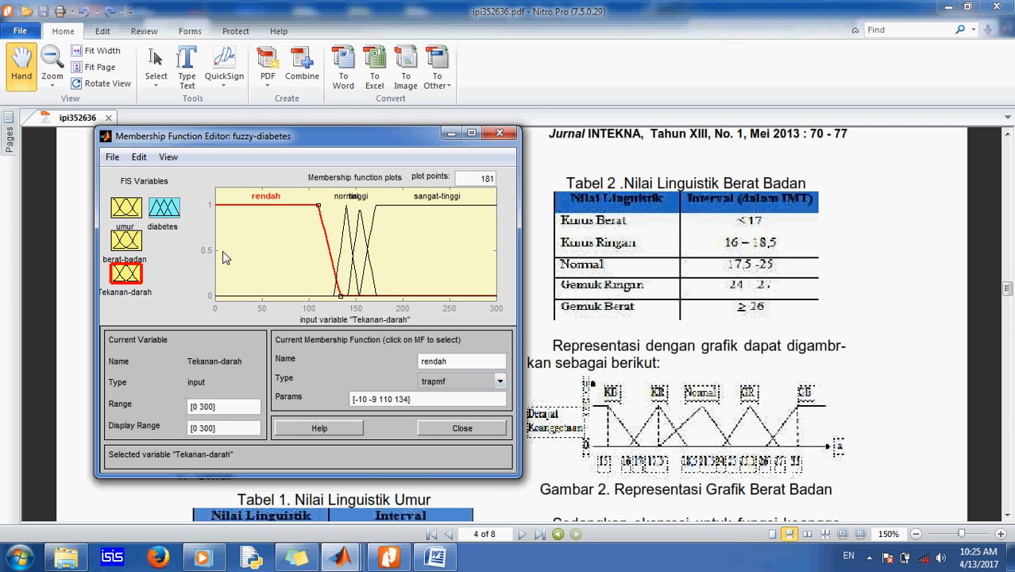
{"action": "left_click", "coordinate": [888, 298]}
{"action": "scroll", "coordinate": [890, 298], "scroll_direction": "down", "scroll_amount": 12}
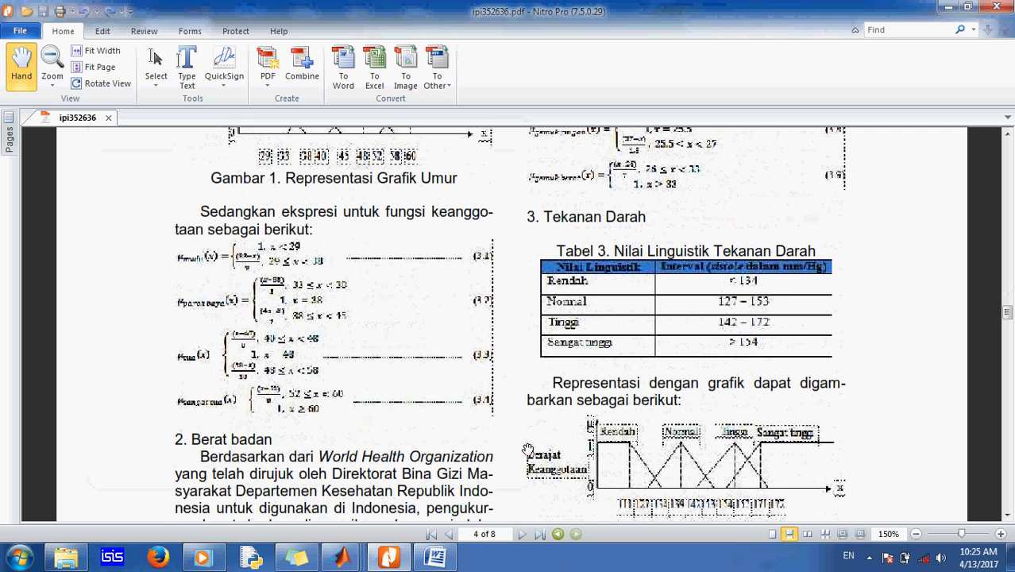
{"action": "scroll", "coordinate": [692, 452], "scroll_direction": "down", "scroll_amount": 1}
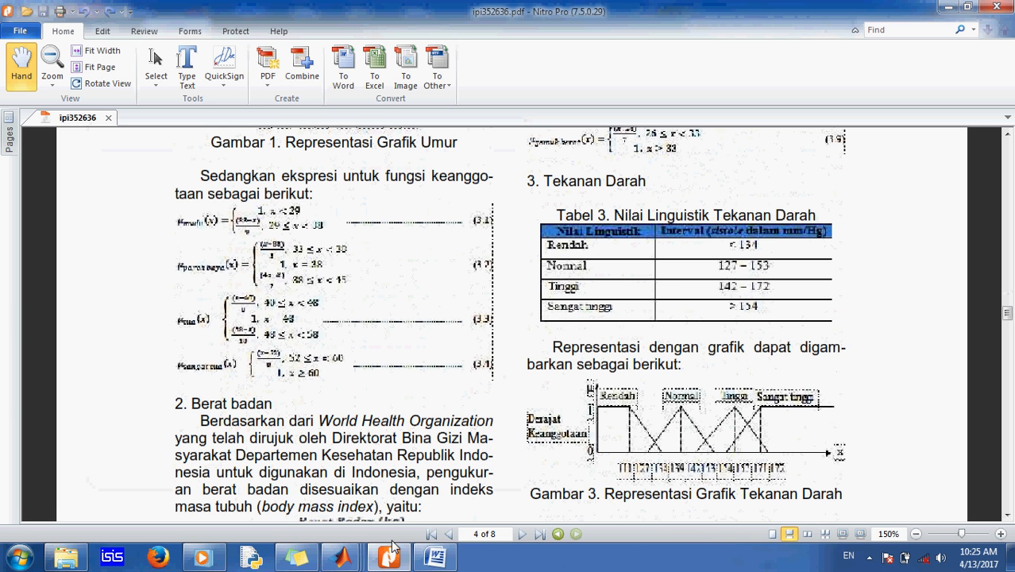
{"action": "mouse_move", "coordinate": [341, 557]}
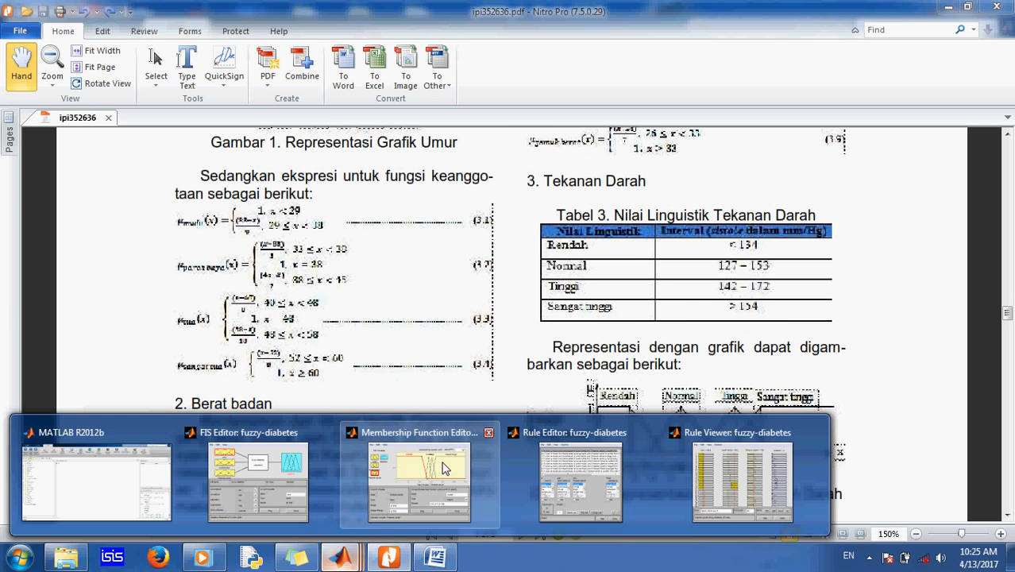
Step: Select the diabetes output variable and scroll the paper to the diabetes risk linguistic value table
{"action": "left_click", "coordinate": [385, 456]}
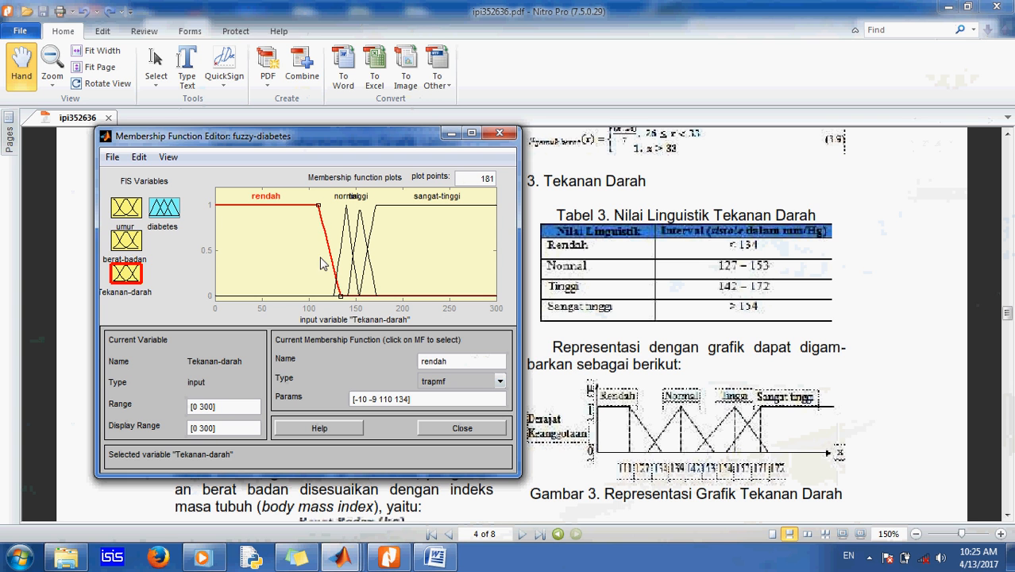
{"action": "left_click", "coordinate": [162, 213]}
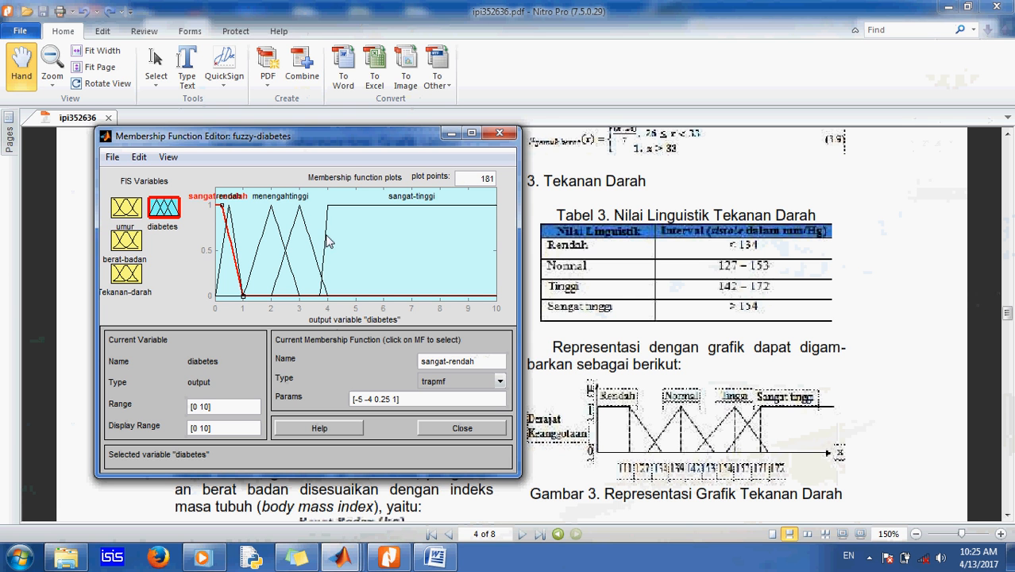
{"action": "left_click", "coordinate": [877, 350]}
{"action": "scroll", "coordinate": [839, 394], "scroll_direction": "down", "scroll_amount": 3}
{"action": "scroll", "coordinate": [839, 393], "scroll_direction": "down", "scroll_amount": 15}
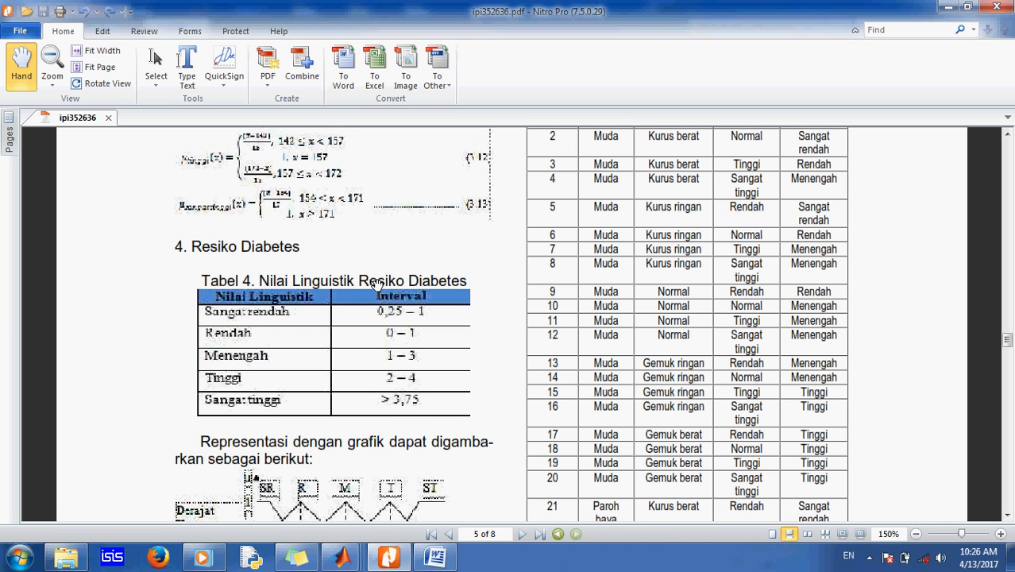
Step: Return to the membership function editor and inspect the menengah, tinggi and sangat-tinggi diabetes curves against the table
{"action": "left_click", "coordinate": [341, 556]}
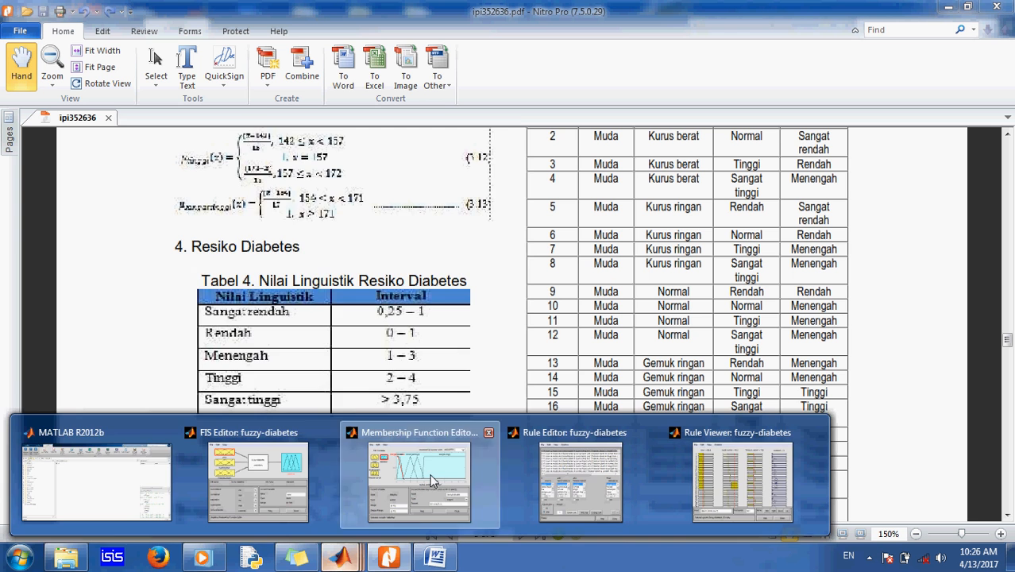
{"action": "left_click", "coordinate": [463, 490]}
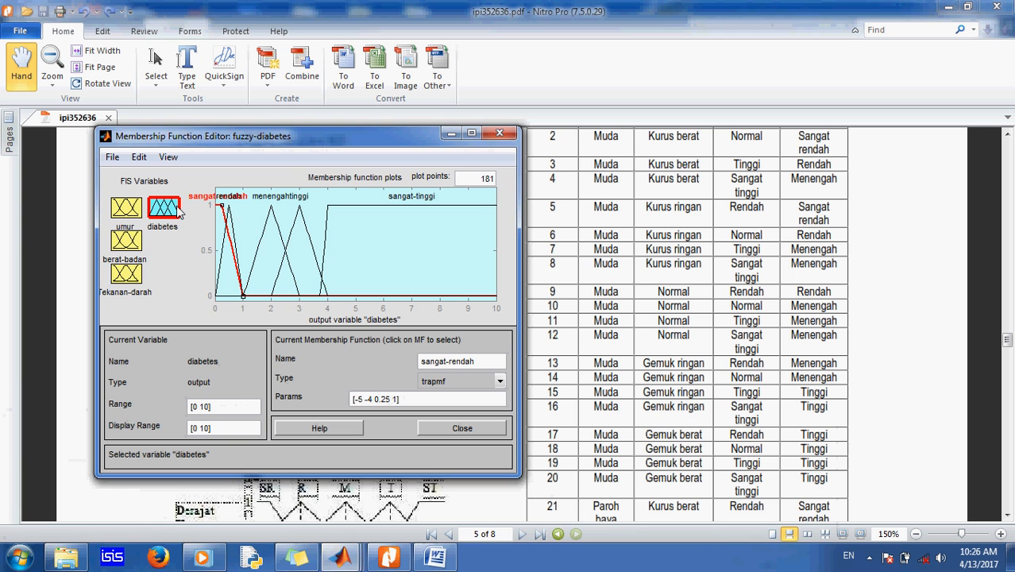
{"action": "left_click", "coordinate": [261, 241]}
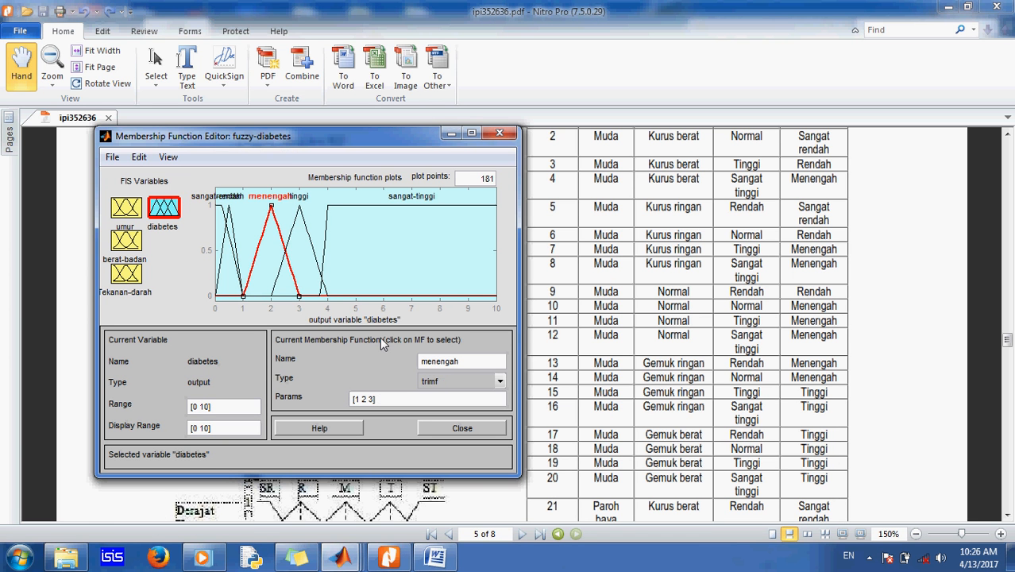
{"action": "left_click", "coordinate": [294, 224]}
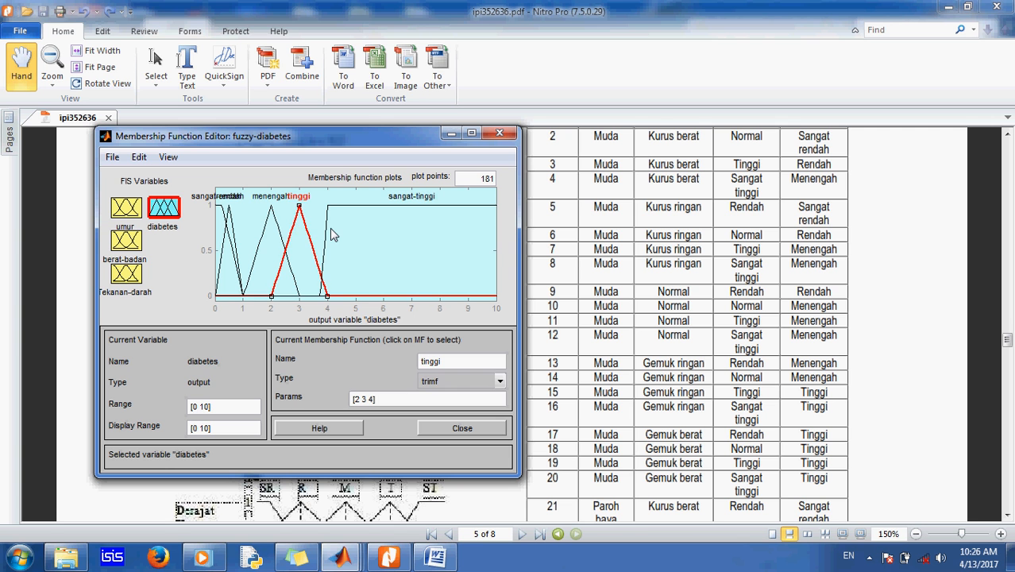
{"action": "left_click", "coordinate": [327, 232]}
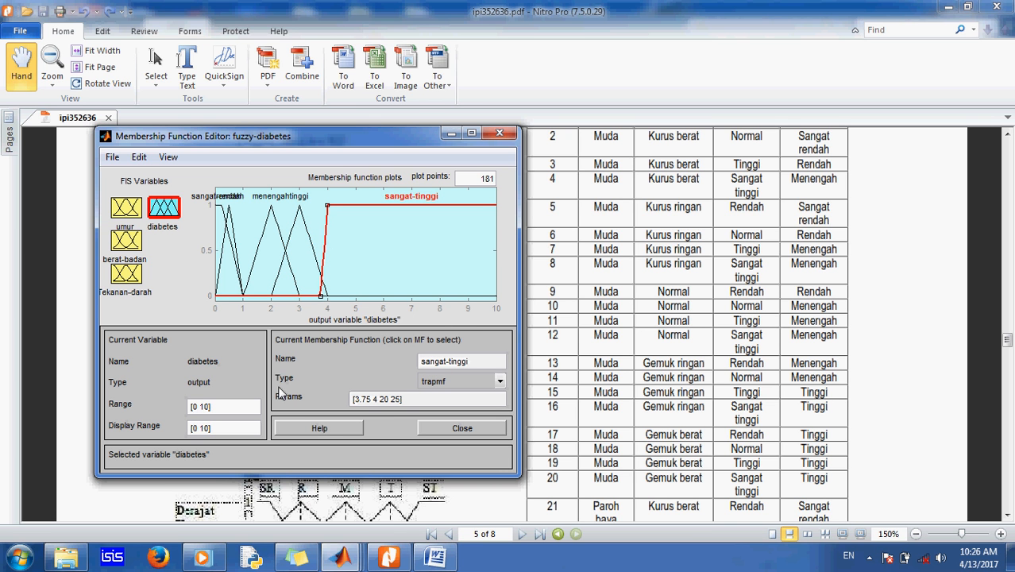
Step: Move the membership function editor beside the paper and briefly open the Rule Viewer for the system
{"action": "left_click_drag", "start_coordinate": [339, 138], "coordinate": [765, 127]}
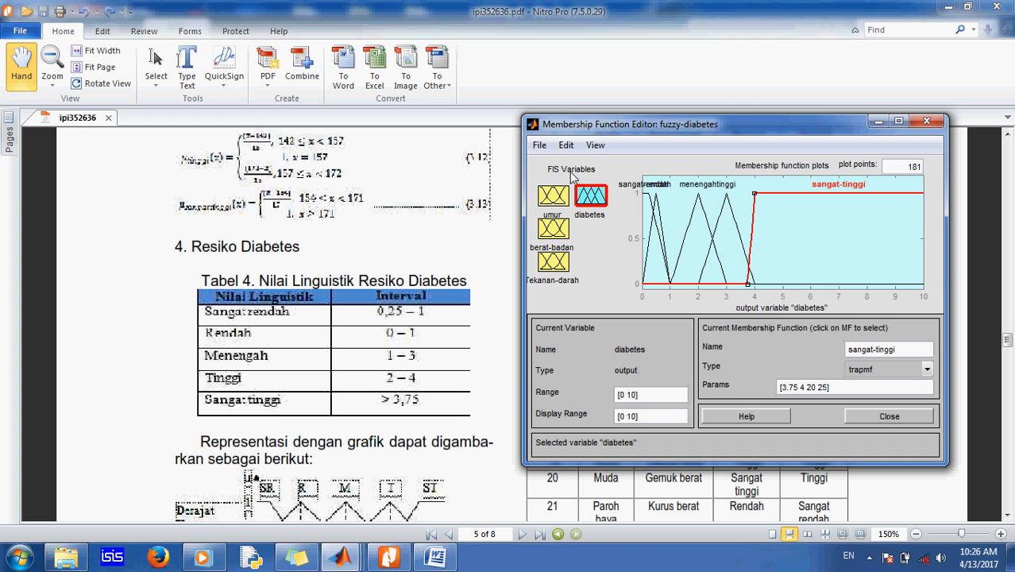
{"action": "left_click", "coordinate": [565, 145]}
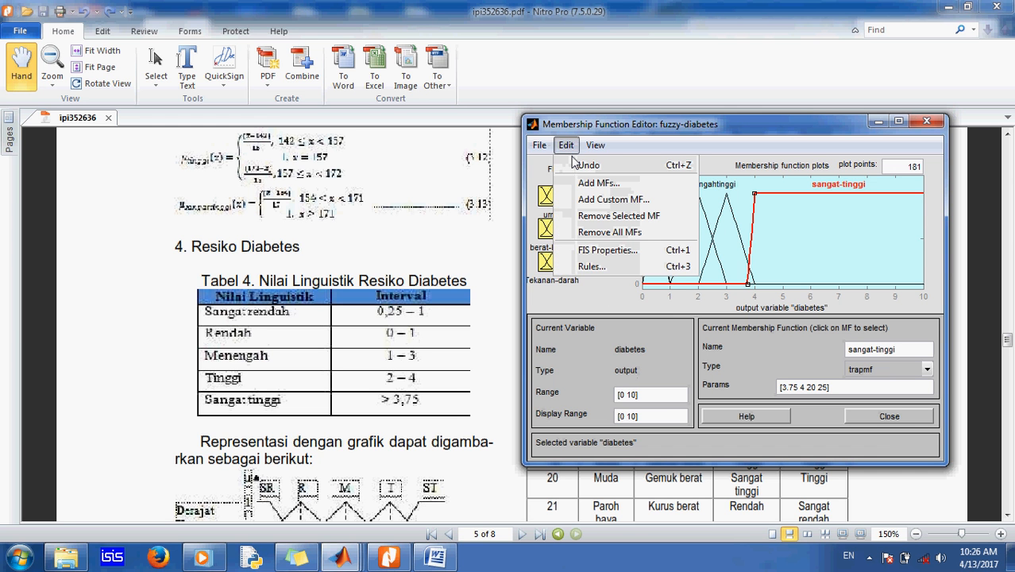
{"action": "left_click", "coordinate": [590, 146]}
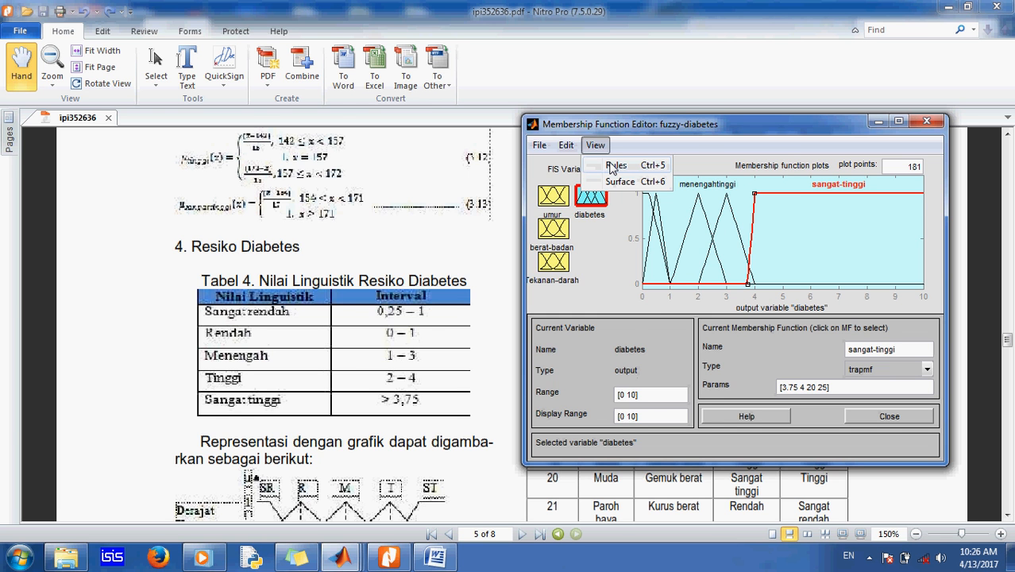
{"action": "left_click", "coordinate": [614, 166]}
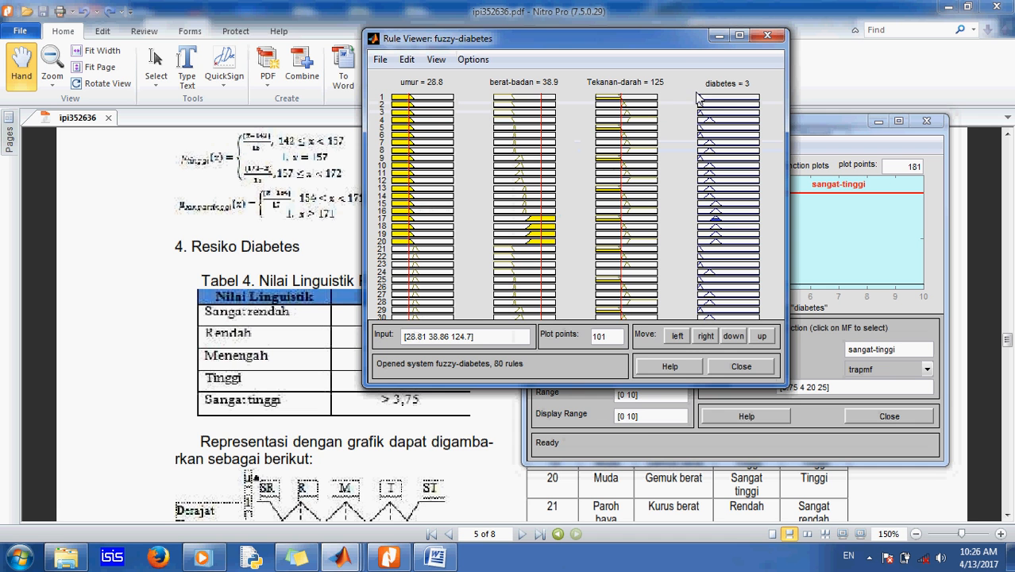
{"action": "left_click", "coordinate": [719, 36]}
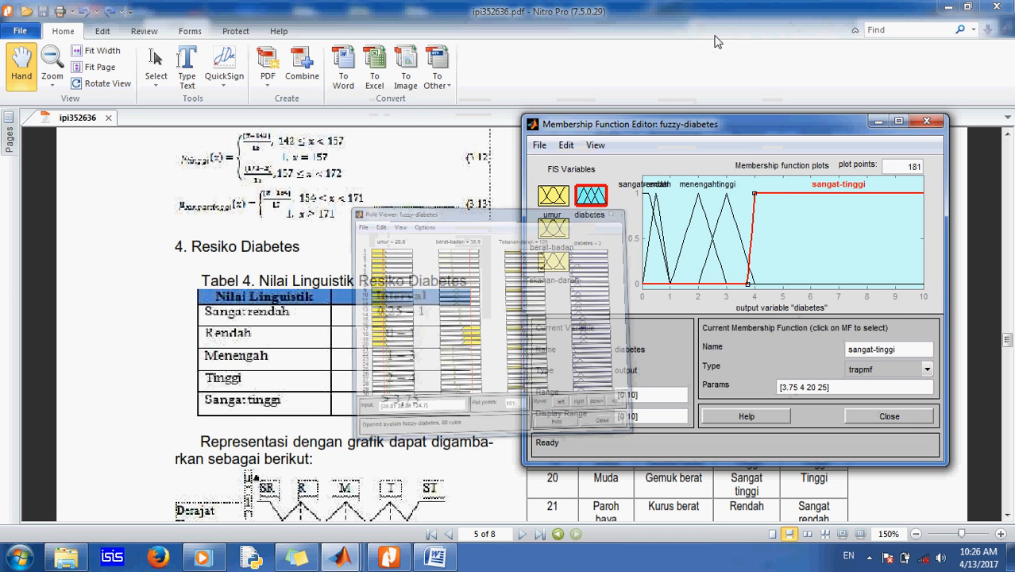
{"action": "left_click", "coordinate": [594, 145]}
{"action": "left_click", "coordinate": [566, 145]}
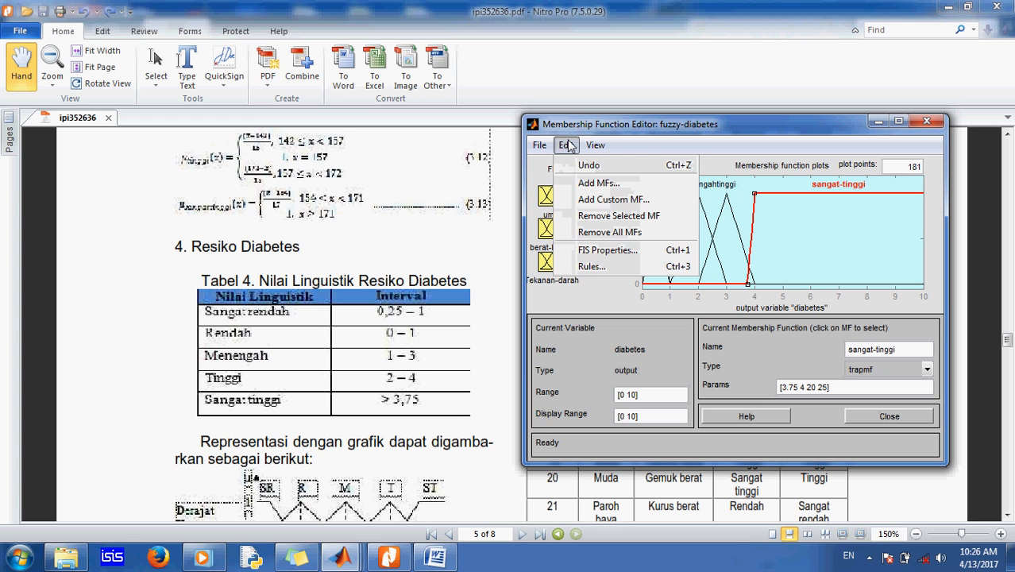
{"action": "mouse_move", "coordinate": [542, 146]}
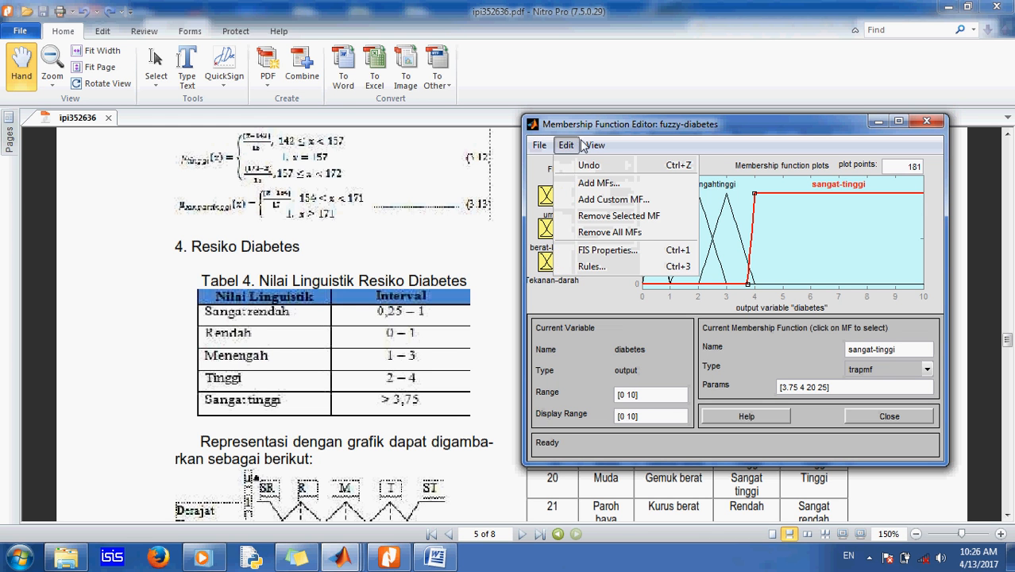
{"action": "mouse_move", "coordinate": [592, 145]}
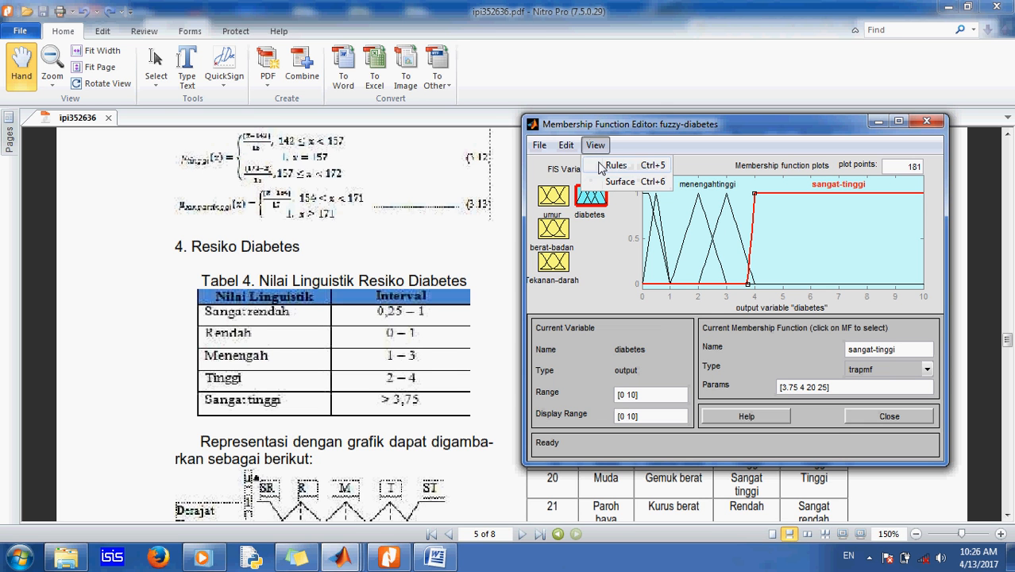
Step: Bring the Rule Editor window forward and reposition it over the paper
{"action": "left_click", "coordinate": [355, 561]}
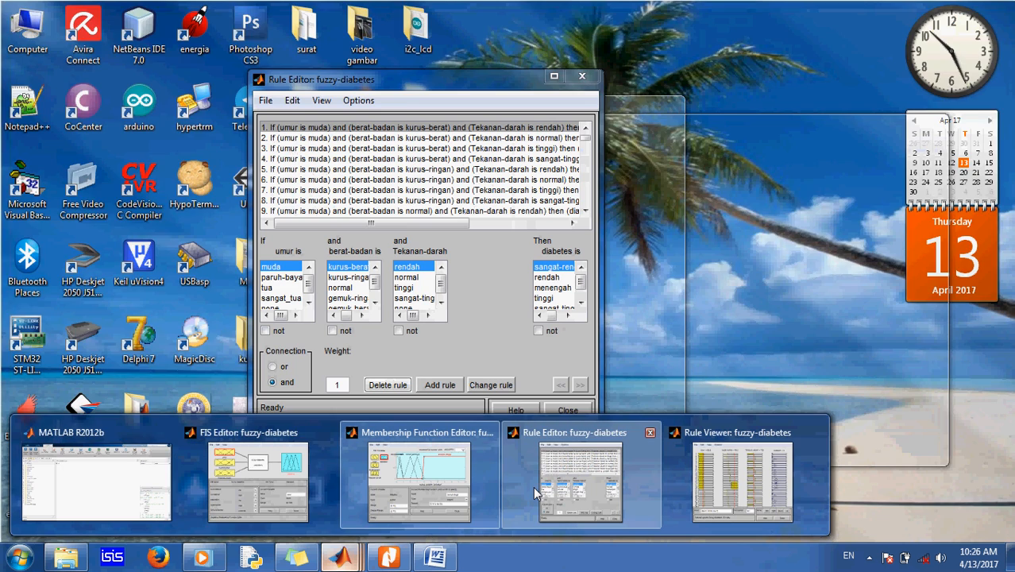
{"action": "left_click", "coordinate": [533, 486]}
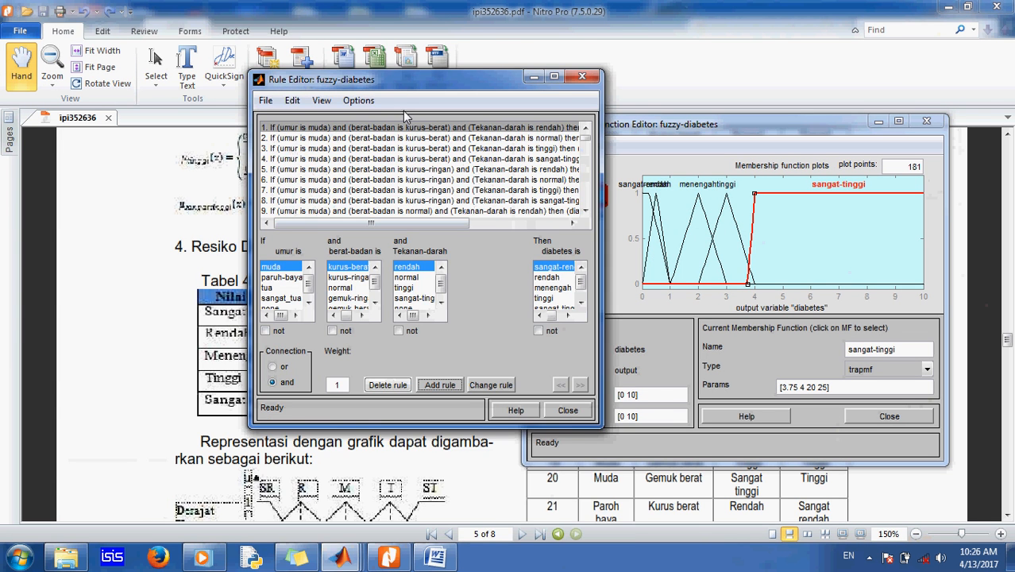
{"action": "left_click_drag", "start_coordinate": [401, 80], "coordinate": [419, 193]}
{"action": "left_click_drag", "start_coordinate": [483, 196], "coordinate": [560, 211]}
{"action": "left_click", "coordinate": [595, 146]}
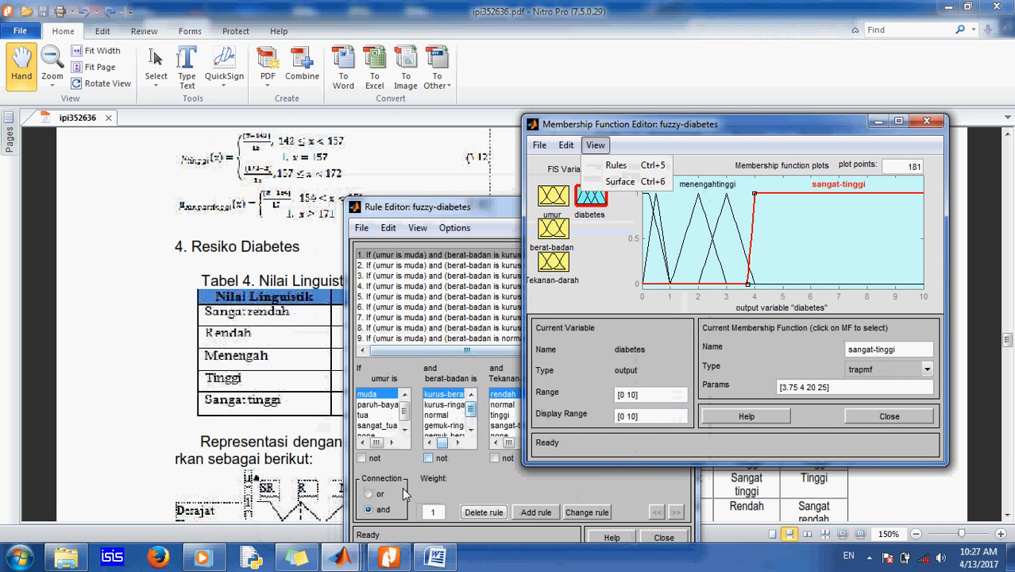
Step: Bring the FIS Editor forward and open the Rule Editor from it
{"action": "left_click", "coordinate": [348, 558]}
{"action": "left_click", "coordinate": [326, 508]}
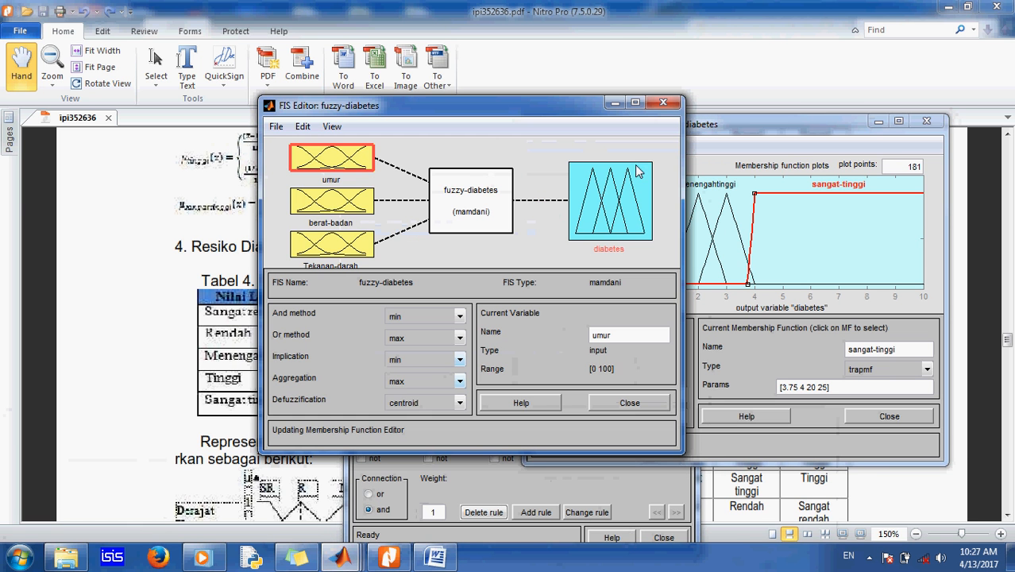
{"action": "left_click", "coordinate": [338, 130]}
{"action": "mouse_move", "coordinate": [310, 131]}
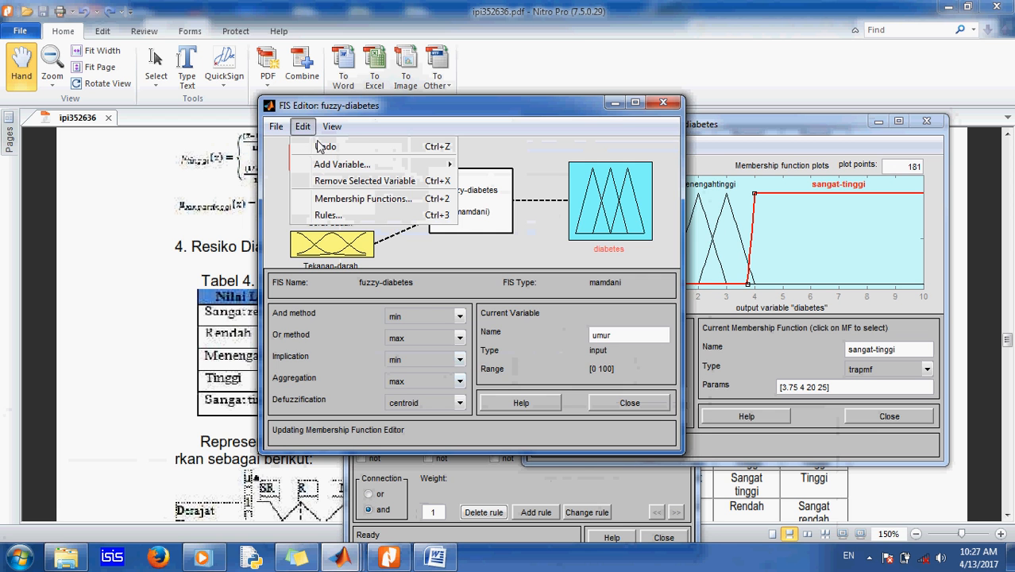
{"action": "left_click", "coordinate": [327, 215]}
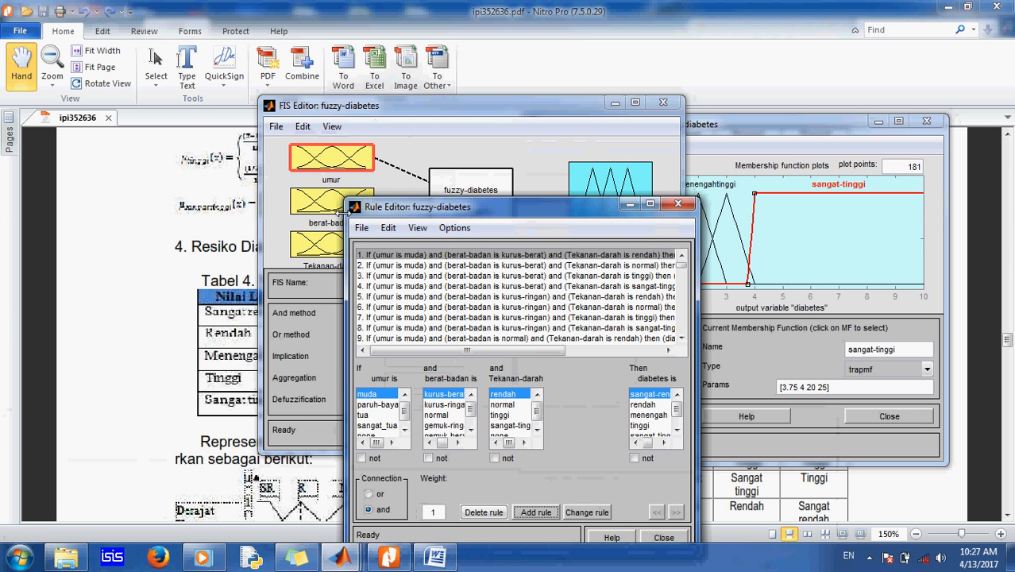
Step: Reopen the Rule Editor from the membership function editor and minimize the membership function and FIS editors
{"action": "left_click", "coordinate": [727, 135]}
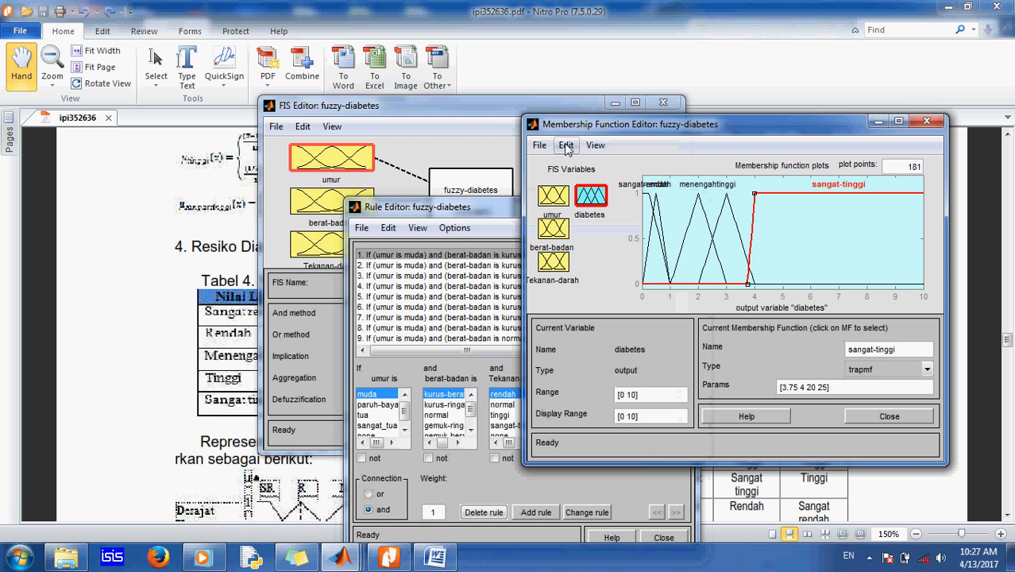
{"action": "left_click", "coordinate": [595, 146]}
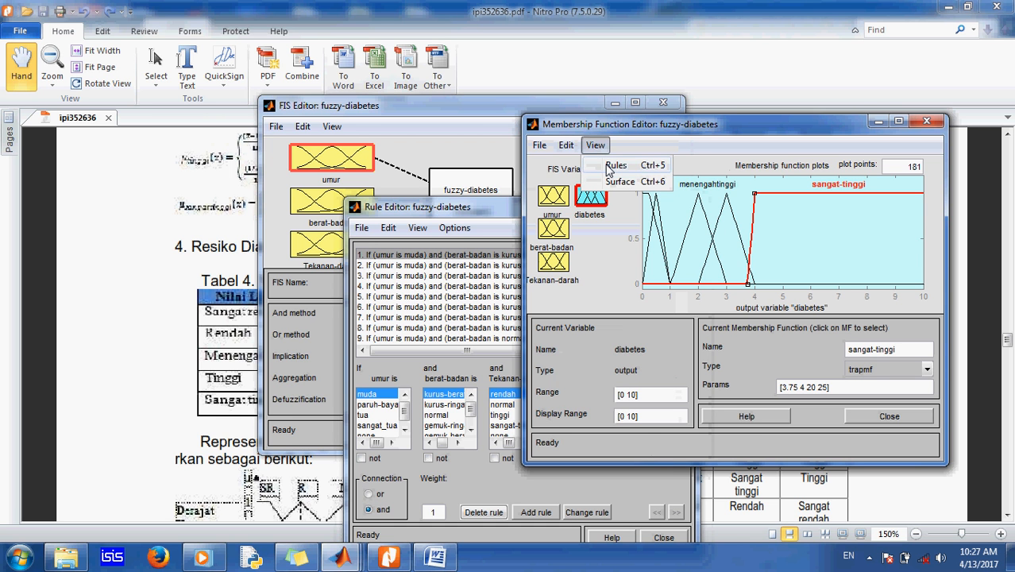
{"action": "mouse_move", "coordinate": [565, 147]}
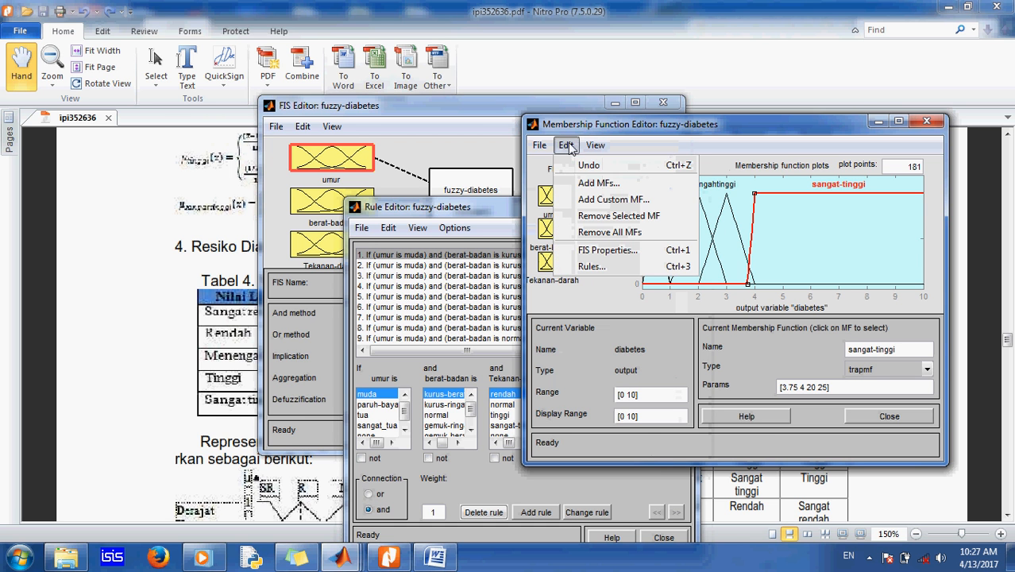
{"action": "left_click", "coordinate": [588, 266]}
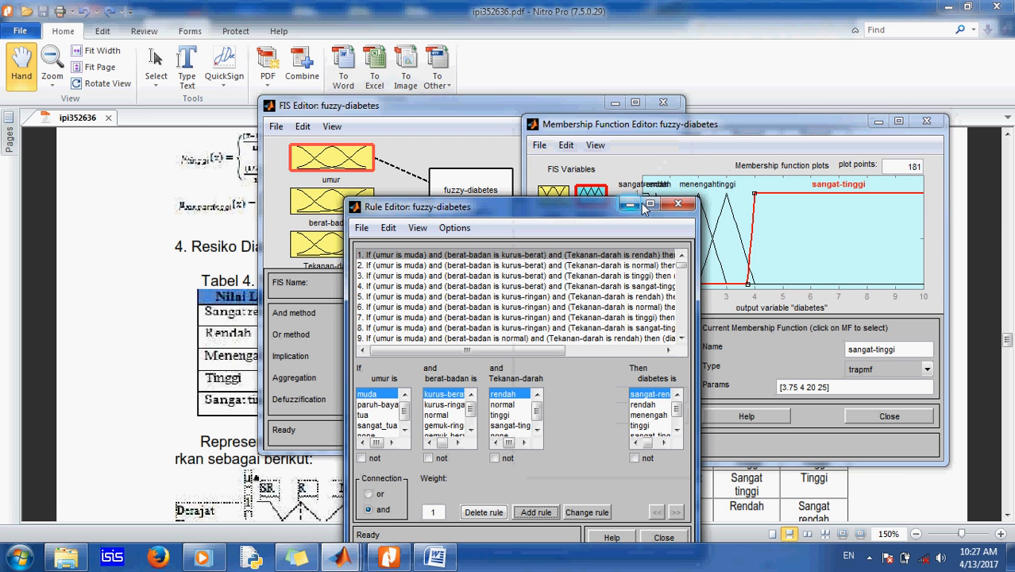
{"action": "left_click", "coordinate": [878, 121]}
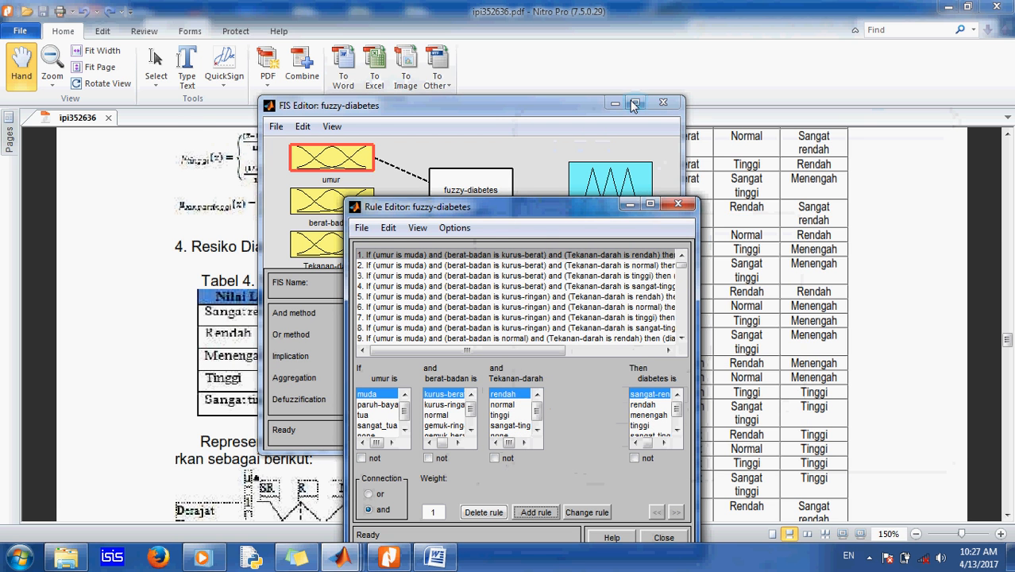
{"action": "left_click", "coordinate": [618, 106]}
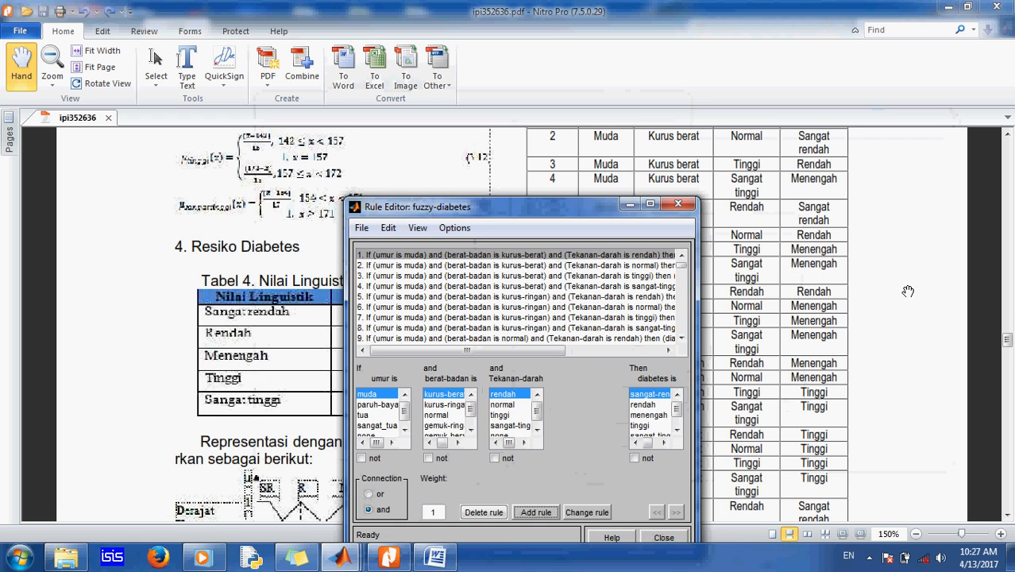
Step: Scroll the paper to the fuzzy rules table and position the Rule Editor beside it
{"action": "left_click", "coordinate": [866, 286]}
{"action": "scroll", "coordinate": [866, 286], "scroll_direction": "up", "scroll_amount": 3}
{"action": "scroll", "coordinate": [866, 286], "scroll_direction": "up", "scroll_amount": 1}
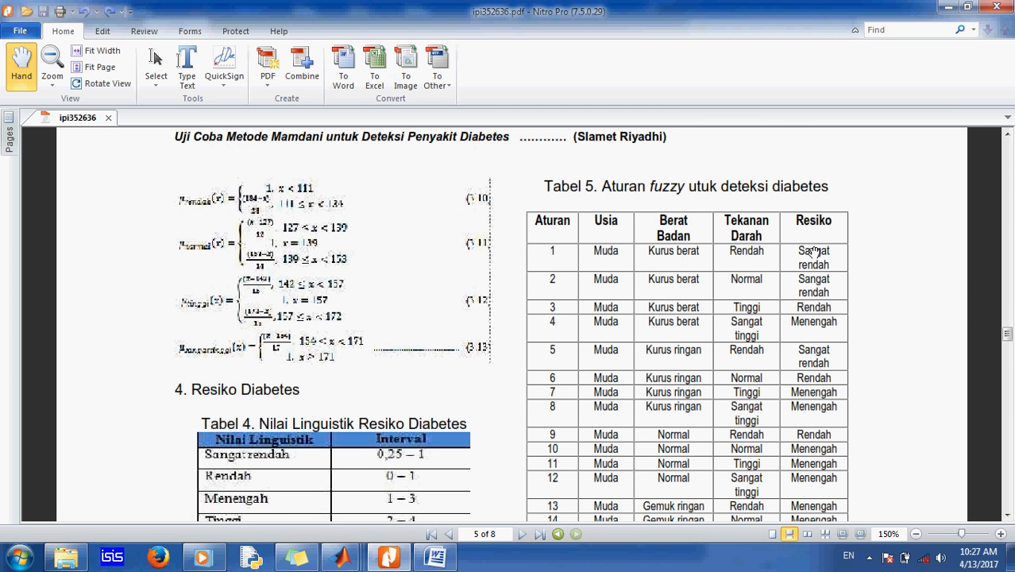
{"action": "mouse_move", "coordinate": [342, 556]}
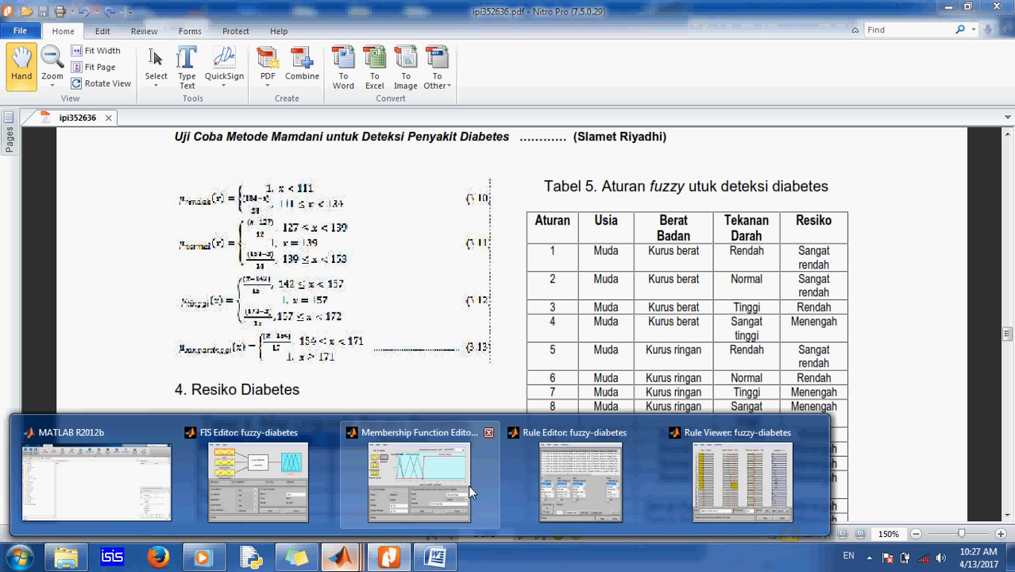
{"action": "left_click", "coordinate": [588, 485]}
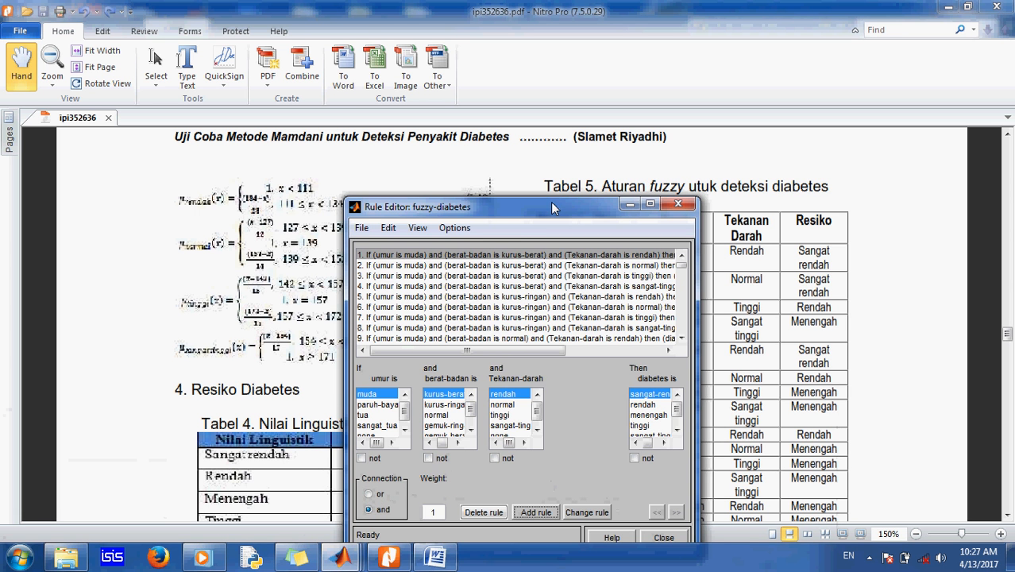
{"action": "left_click_drag", "start_coordinate": [551, 201], "coordinate": [501, 169]}
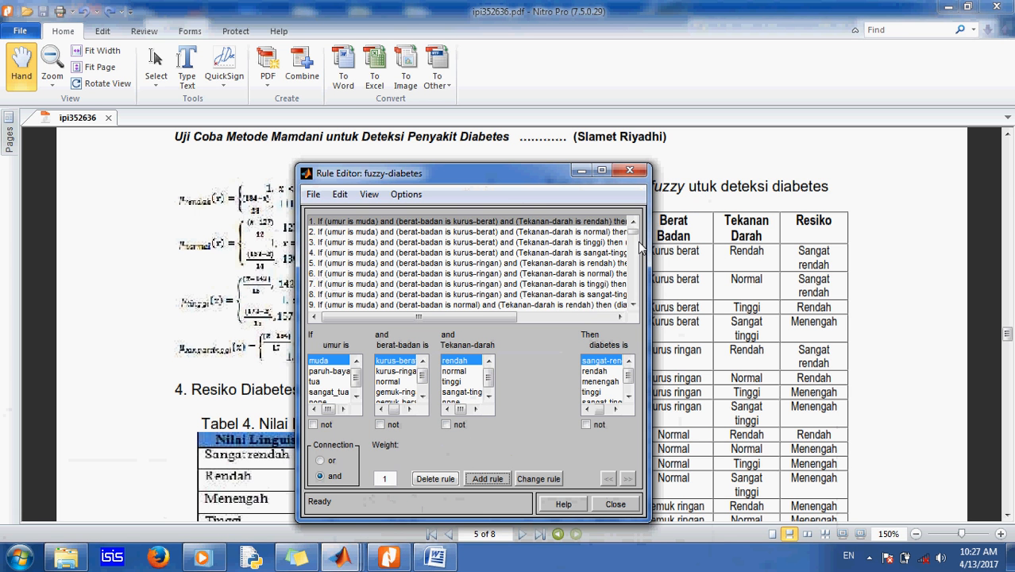
Step: Check the Rule Editor's term selections for the first rules against the rows of the fuzzy rules table, placing the editor beside it
{"action": "left_click", "coordinate": [319, 362]}
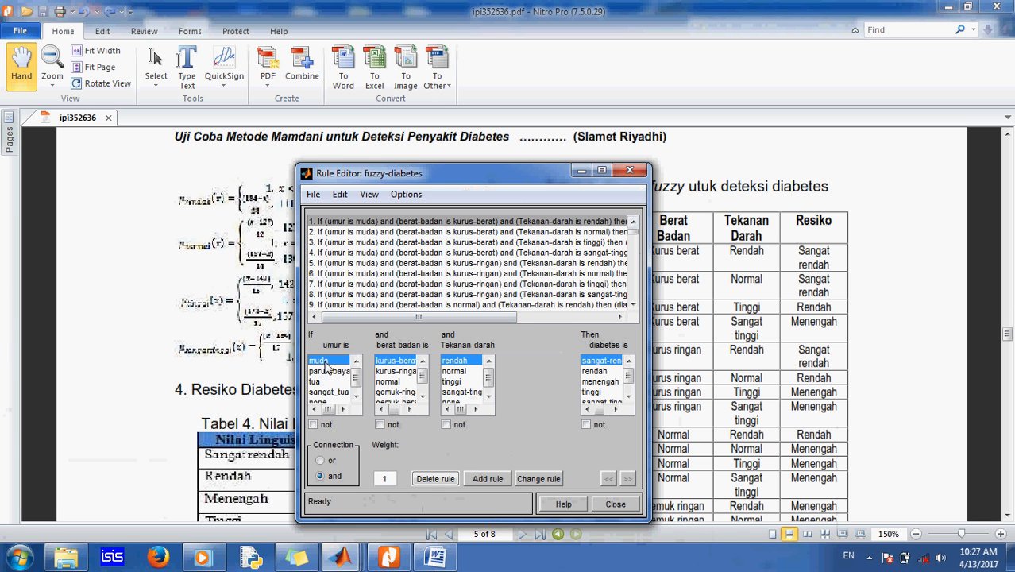
{"action": "left_click", "coordinate": [382, 360]}
{"action": "left_click", "coordinate": [455, 362]}
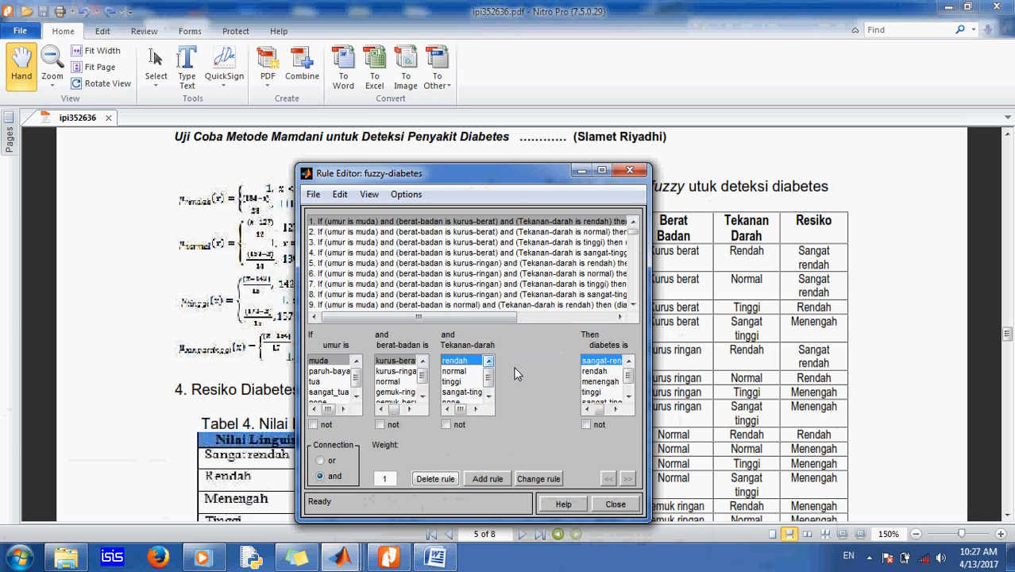
{"action": "left_click", "coordinate": [605, 362]}
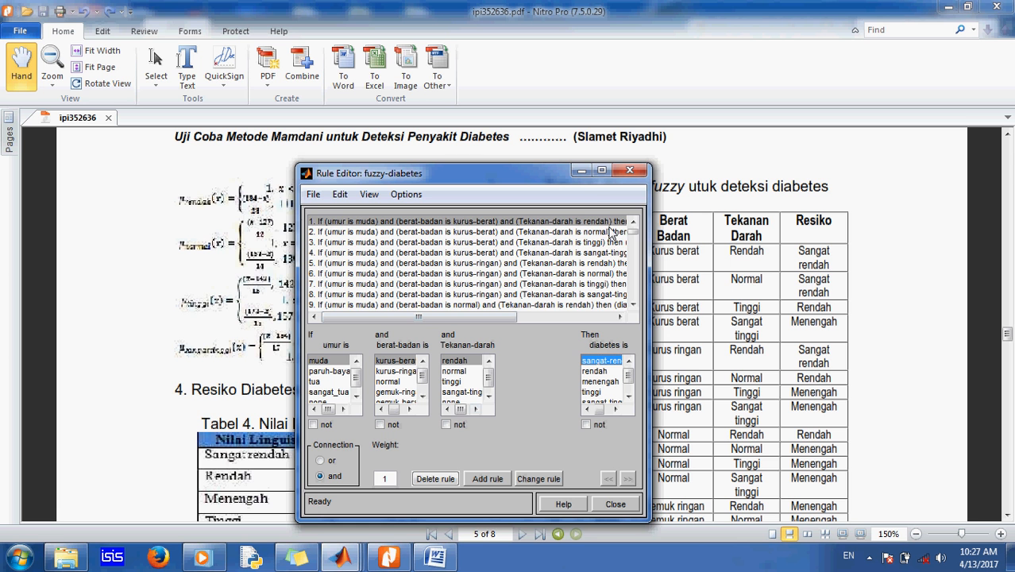
{"action": "left_click_drag", "start_coordinate": [547, 179], "coordinate": [376, 166]}
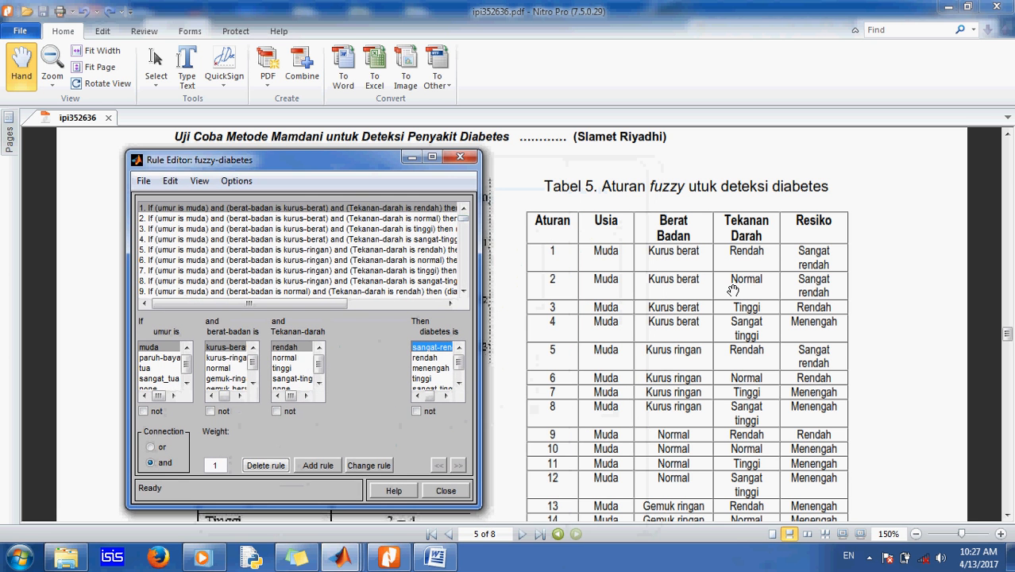
{"action": "left_click", "coordinate": [285, 358]}
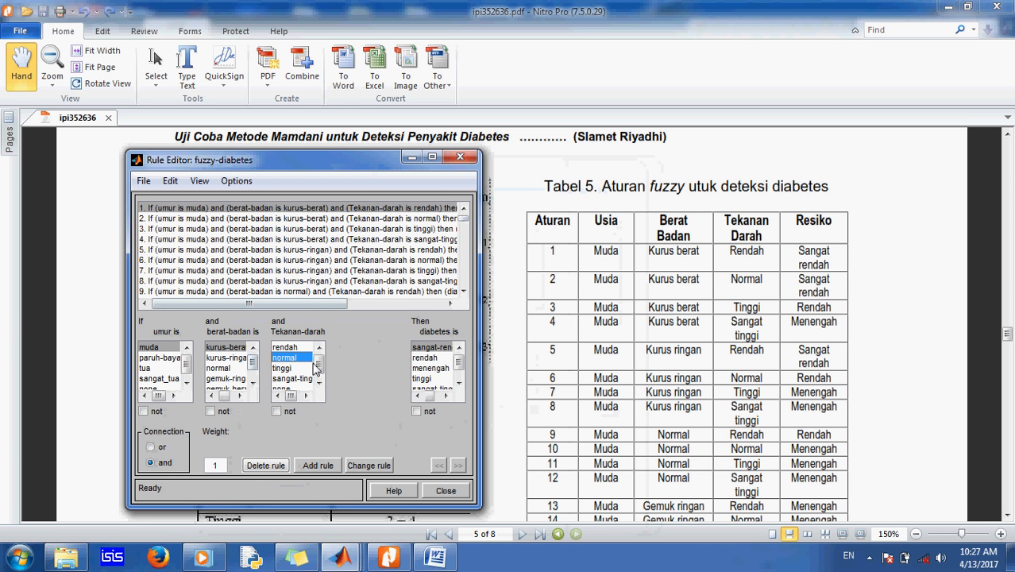
{"action": "left_click", "coordinate": [226, 359]}
{"action": "left_click", "coordinate": [282, 368]}
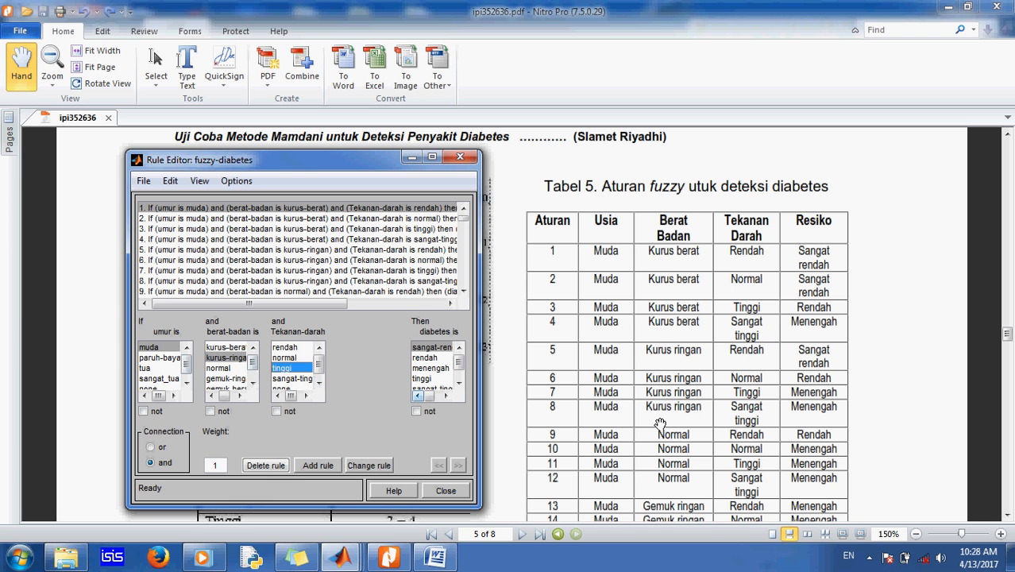
{"action": "left_click", "coordinate": [431, 368]}
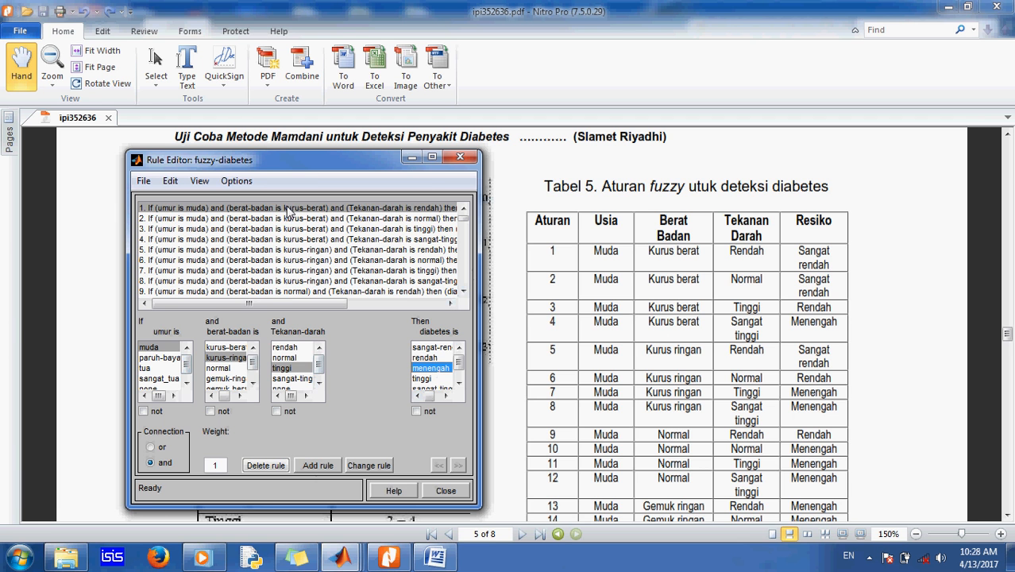
Step: Open the Rule Viewer for the fuzzy-diabetes system and maximize it
{"action": "left_click_drag", "start_coordinate": [302, 163], "coordinate": [610, 189]}
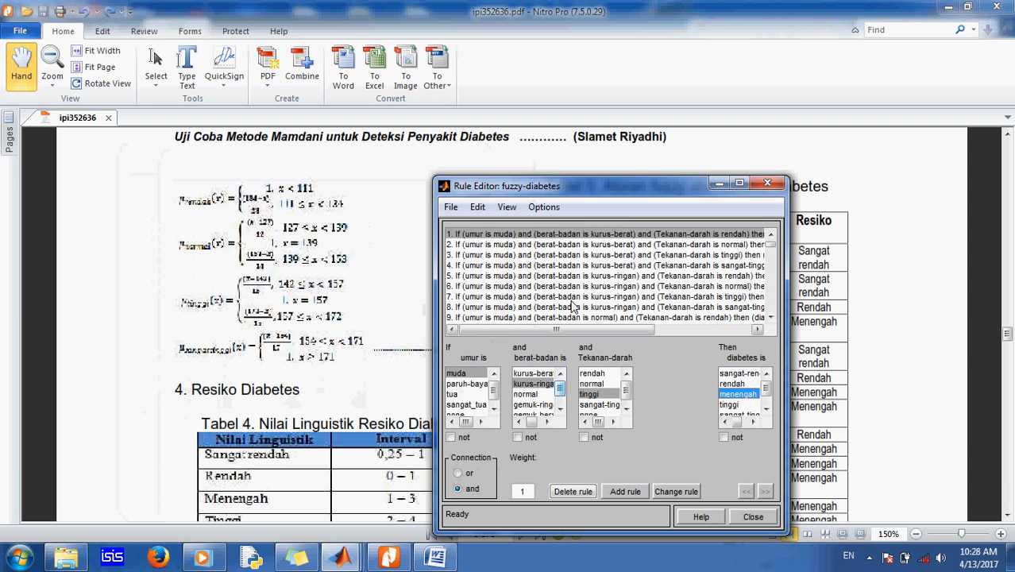
{"action": "left_click", "coordinate": [507, 207]}
{"action": "left_click", "coordinate": [526, 227]}
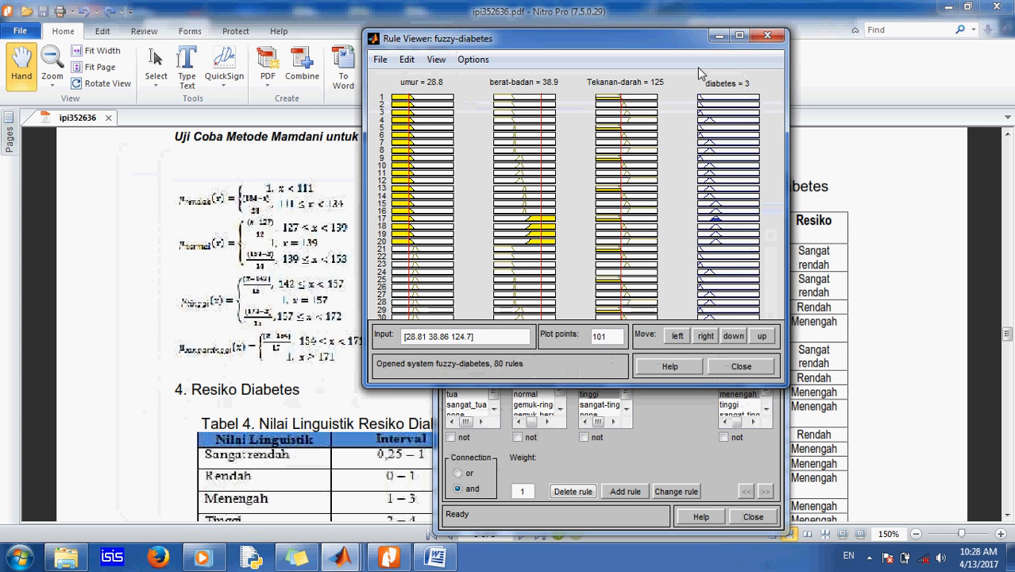
{"action": "left_click", "coordinate": [738, 35]}
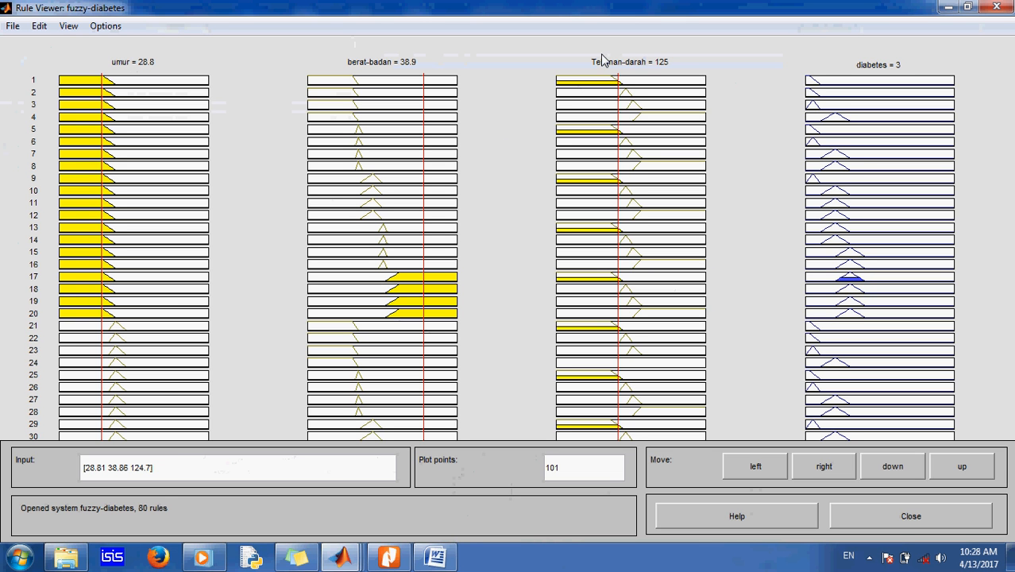
Step: Test the rules by moving the umur input to about 32 and sweeping the berat-badan input between about 22 and 39
{"action": "left_click", "coordinate": [105, 83]}
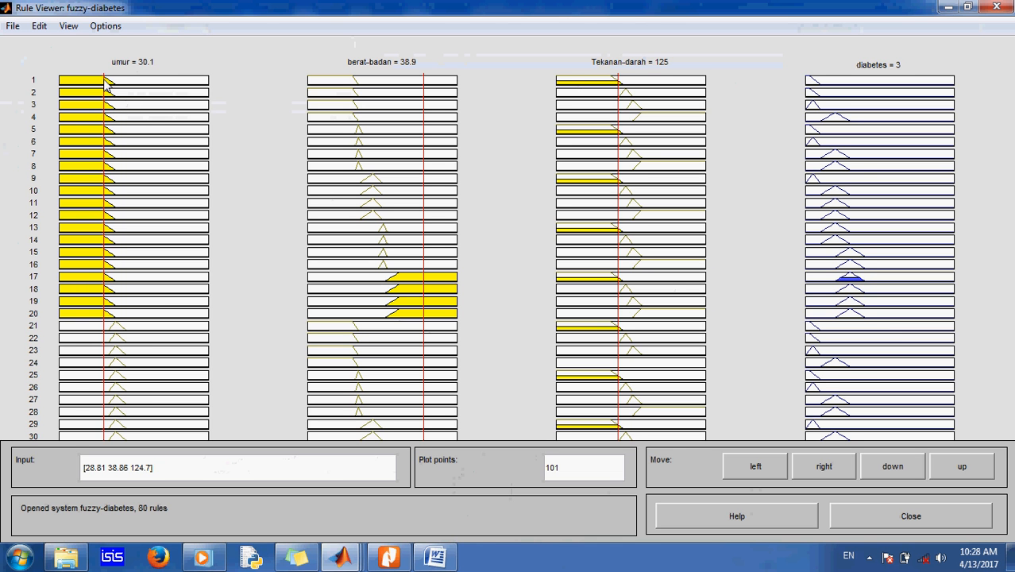
{"action": "left_click", "coordinate": [110, 82]}
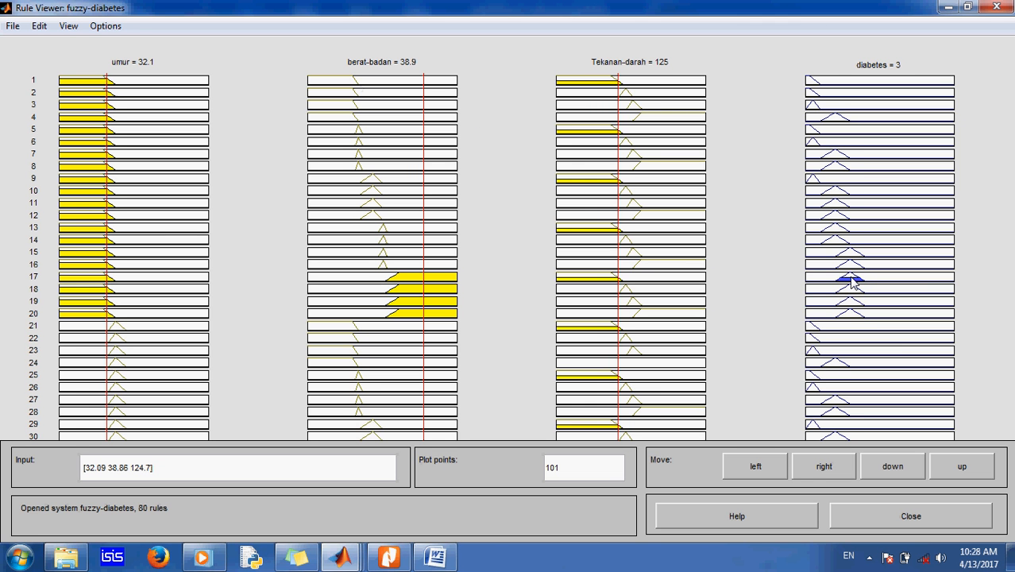
{"action": "left_click", "coordinate": [406, 88]}
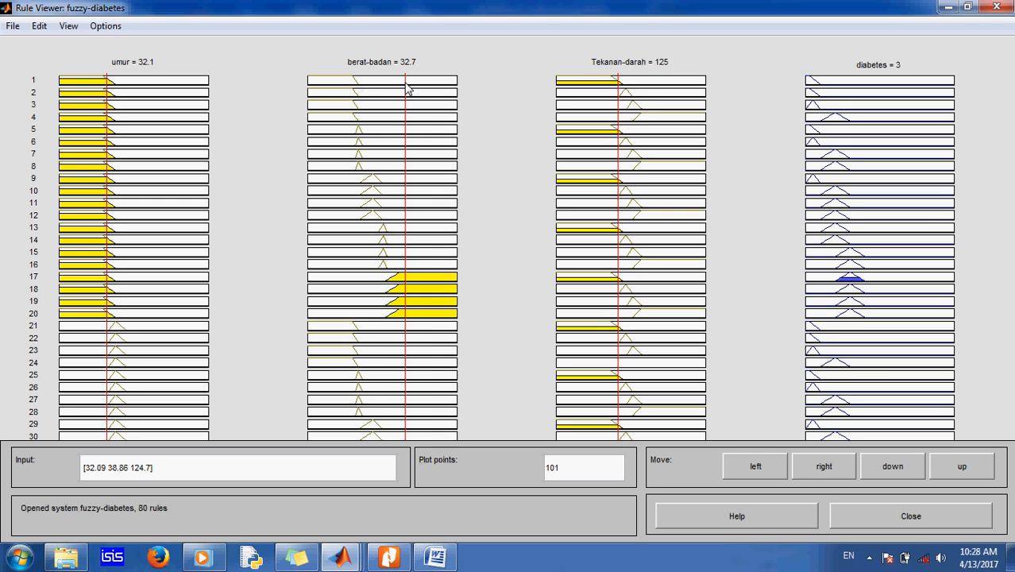
{"action": "left_click", "coordinate": [392, 84]}
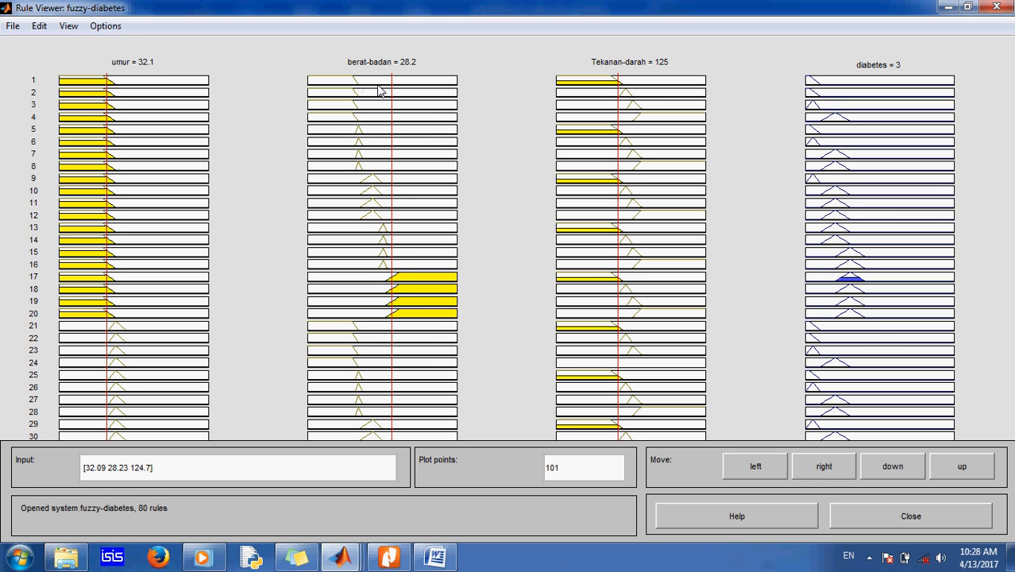
{"action": "left_click", "coordinate": [377, 87]}
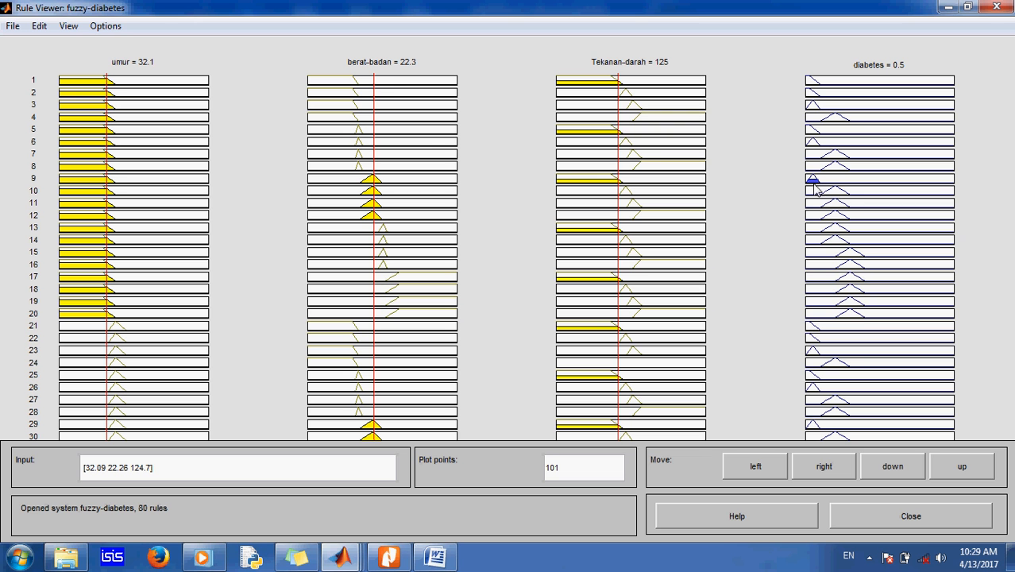
{"action": "left_click", "coordinate": [379, 89]}
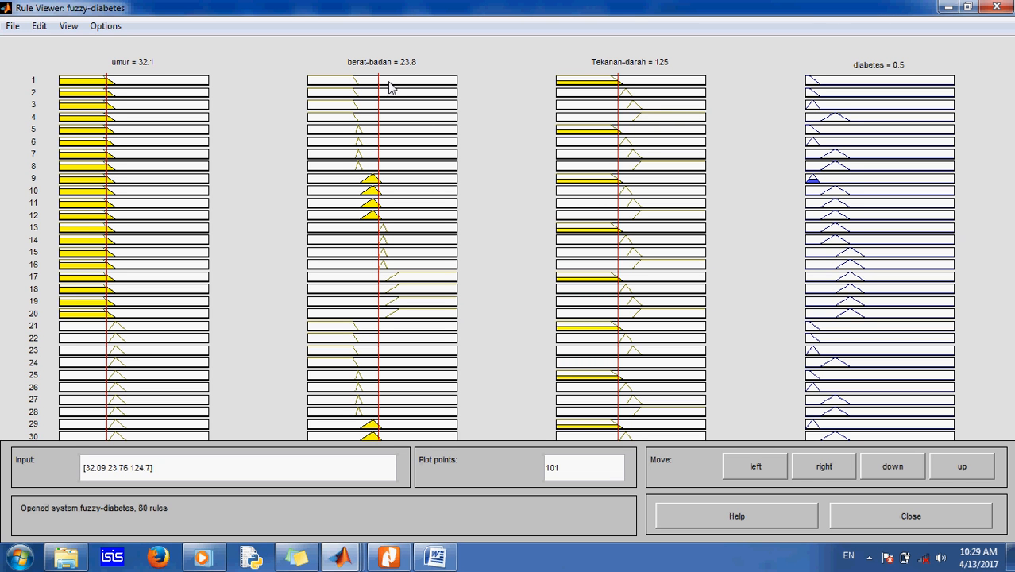
{"action": "left_click", "coordinate": [389, 88]}
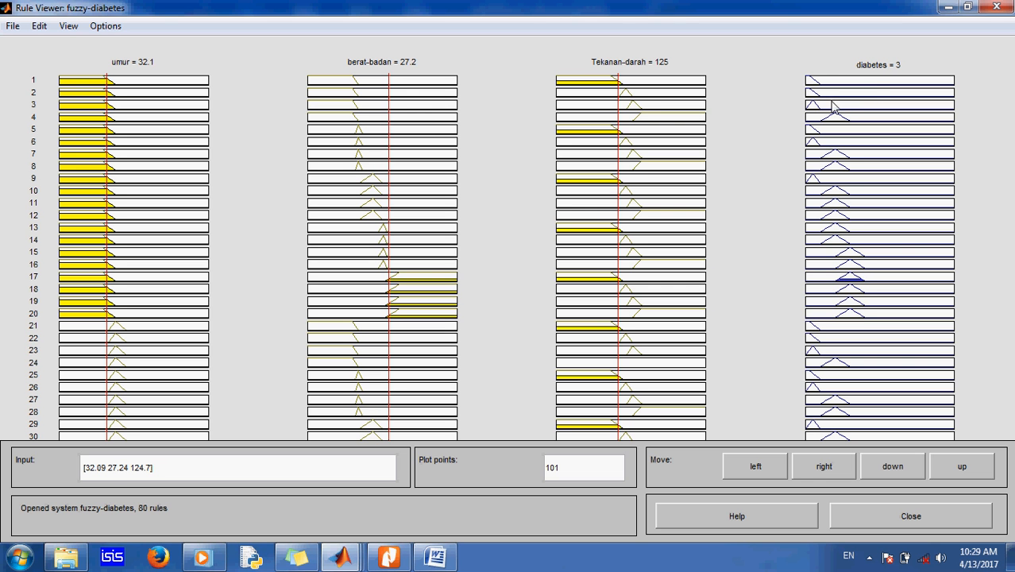
{"action": "left_click", "coordinate": [384, 87]}
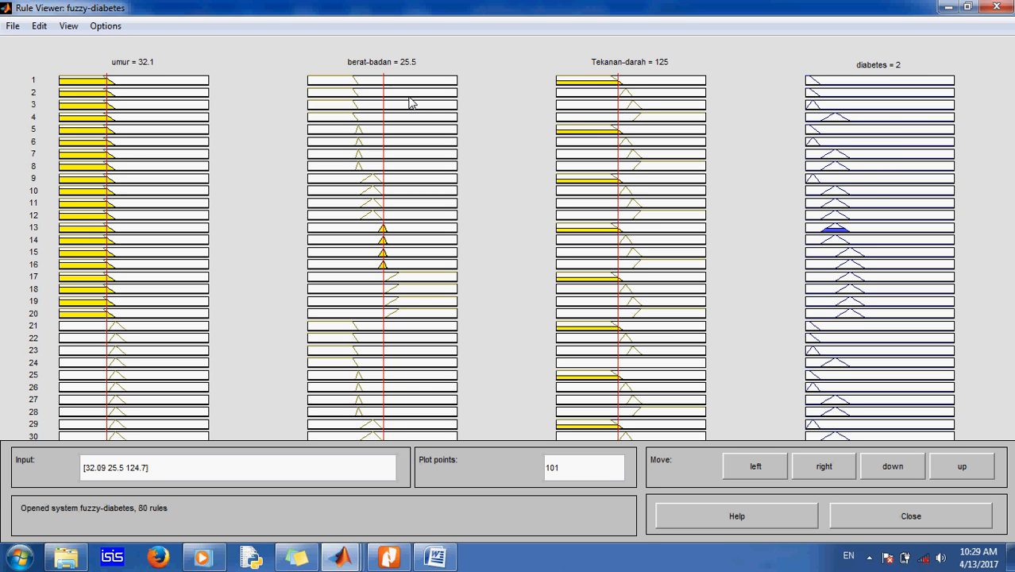
Step: Sweep the Tekanan-darah input from about 140 up to 277 and back to about 222 to test the output
{"action": "left_click", "coordinate": [626, 82]}
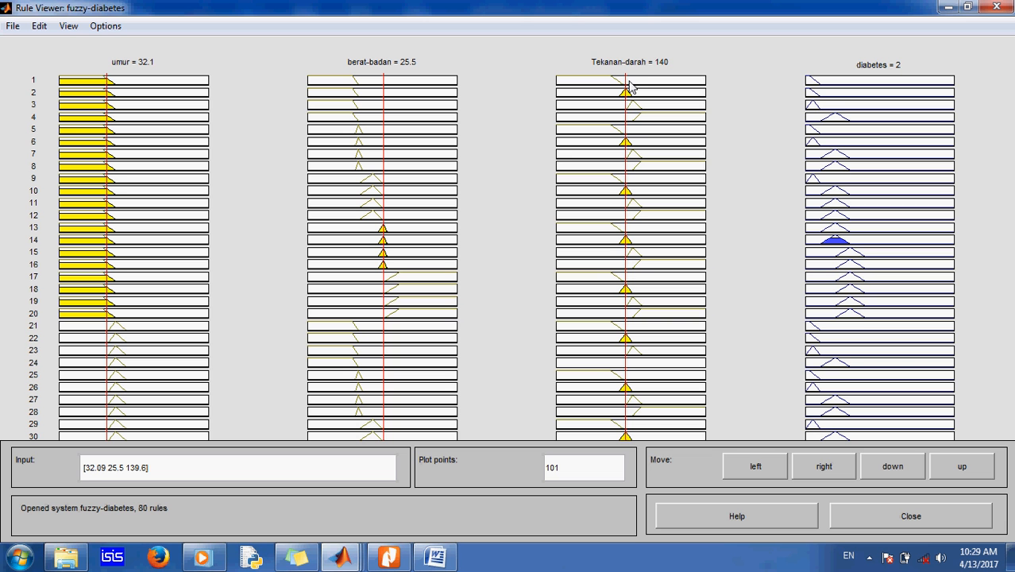
{"action": "left_click", "coordinate": [629, 84]}
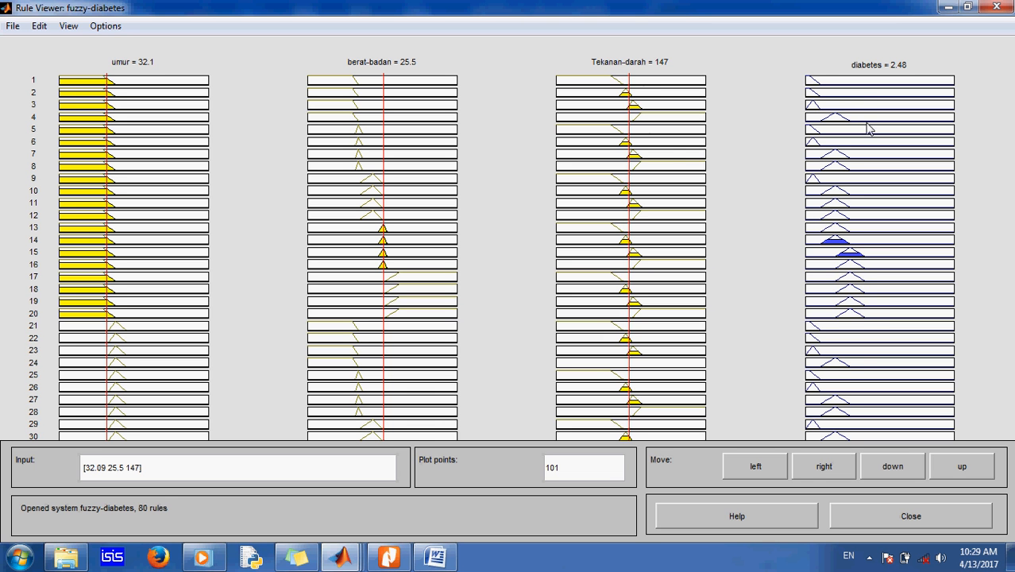
{"action": "left_click", "coordinate": [631, 85]}
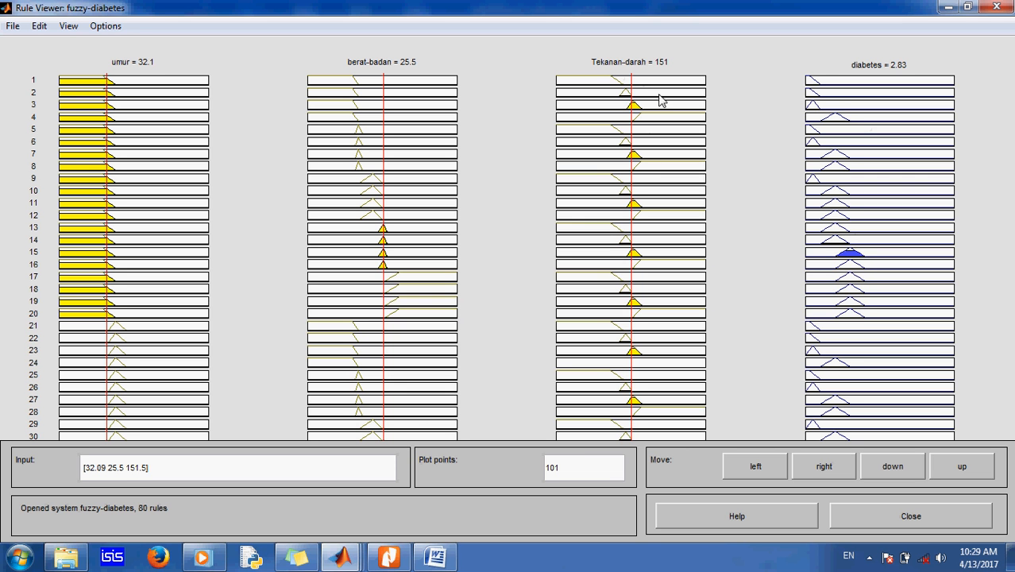
{"action": "left_click", "coordinate": [636, 85]}
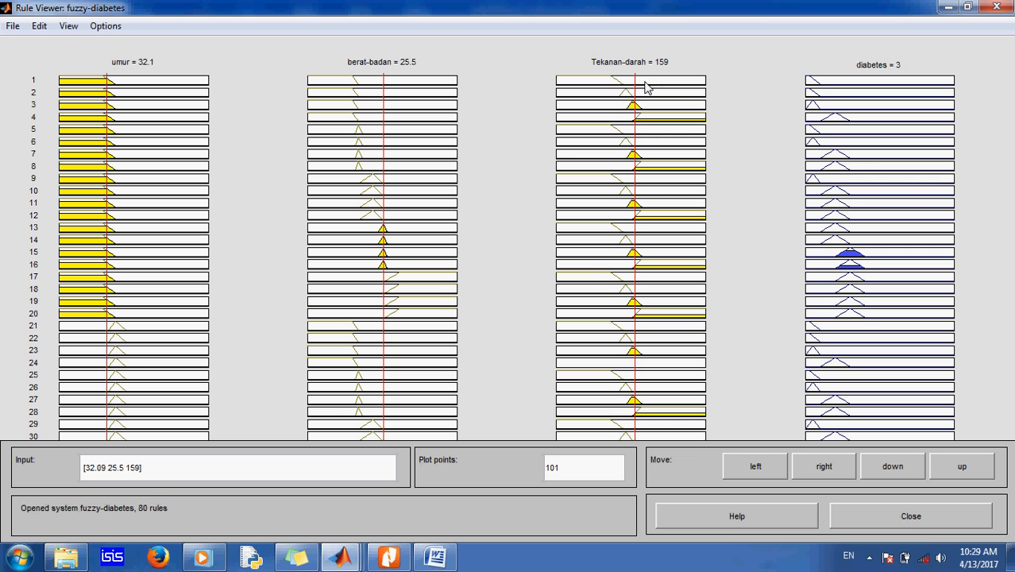
{"action": "left_click", "coordinate": [646, 86]}
{"action": "left_click", "coordinate": [653, 85]}
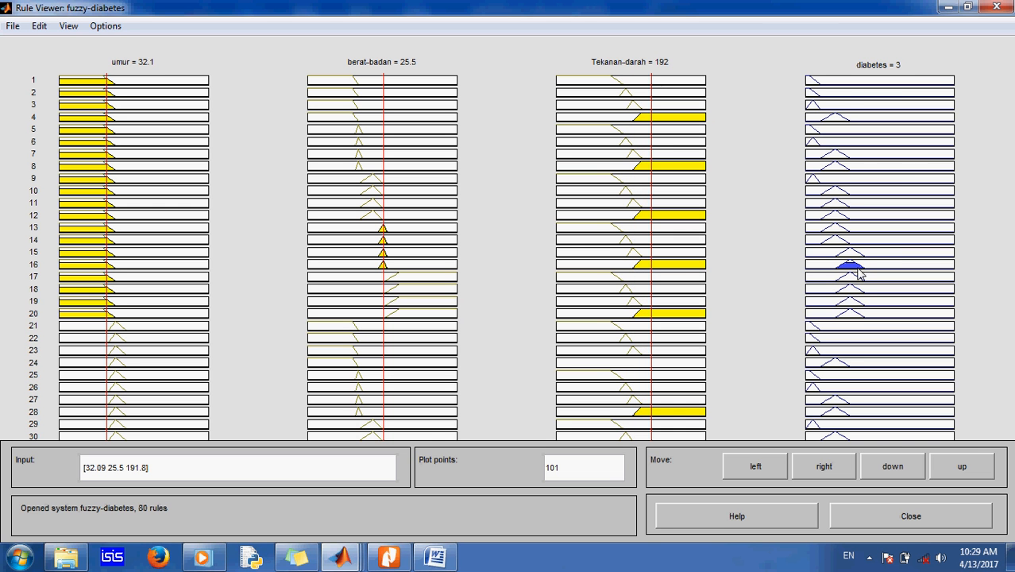
{"action": "left_click", "coordinate": [696, 90]}
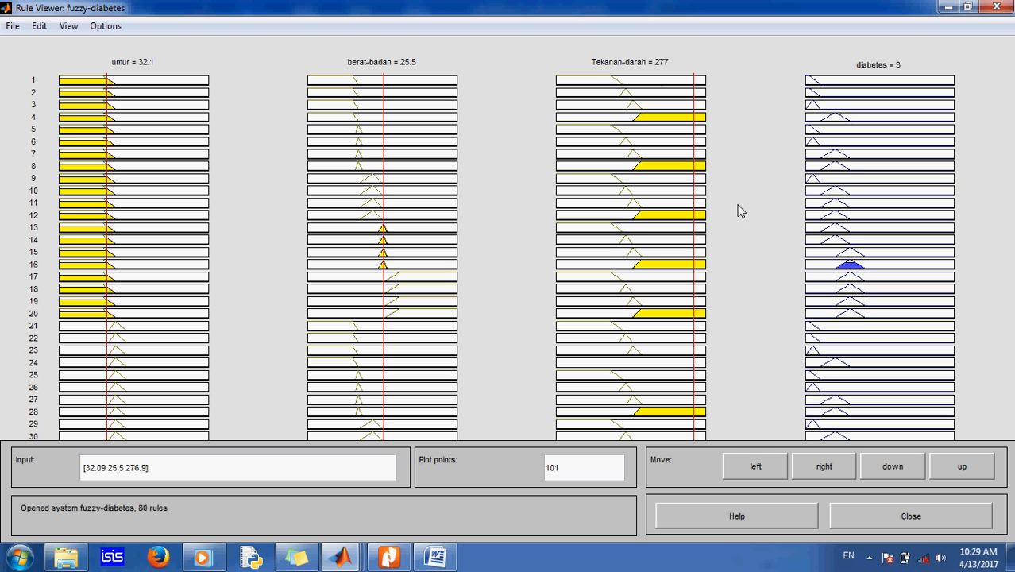
{"action": "left_click_drag", "start_coordinate": [688, 89], "coordinate": [684, 89]}
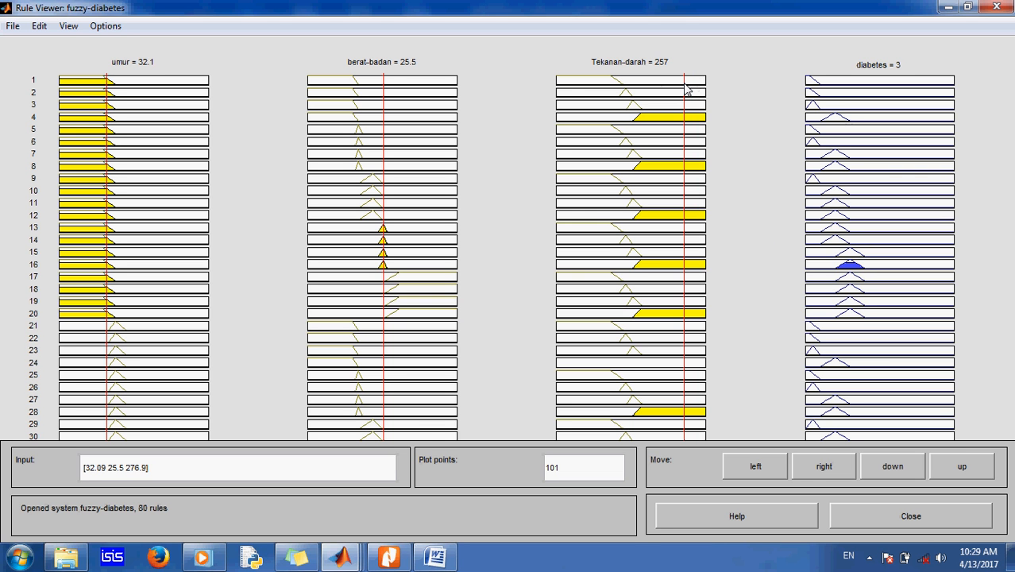
{"action": "left_click", "coordinate": [672, 87]}
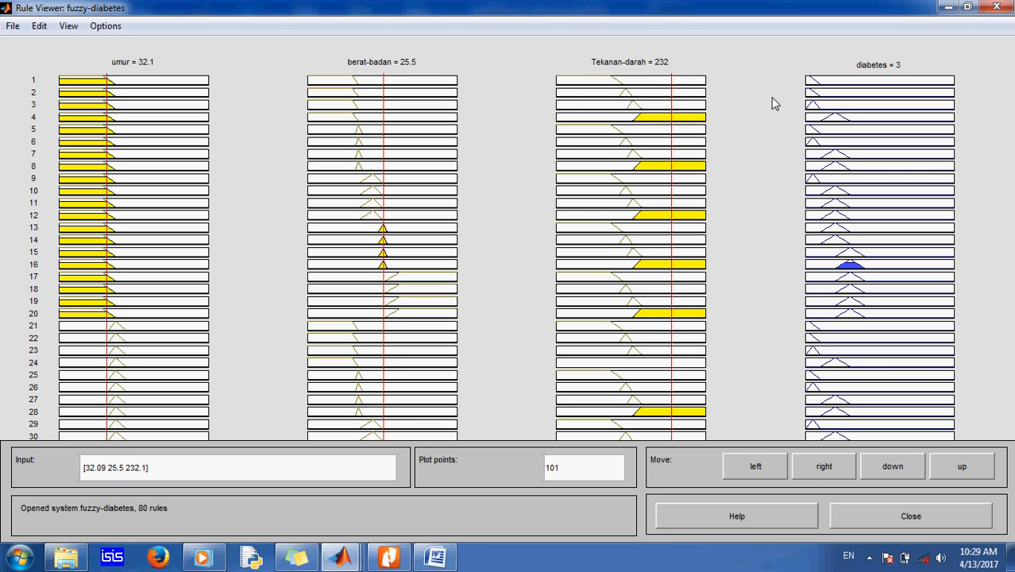
Step: Test further combinations by moving berat-badan, umur and Tekanan-darah inputs, ending near 28, 24 and 137
{"action": "left_click", "coordinate": [446, 85]}
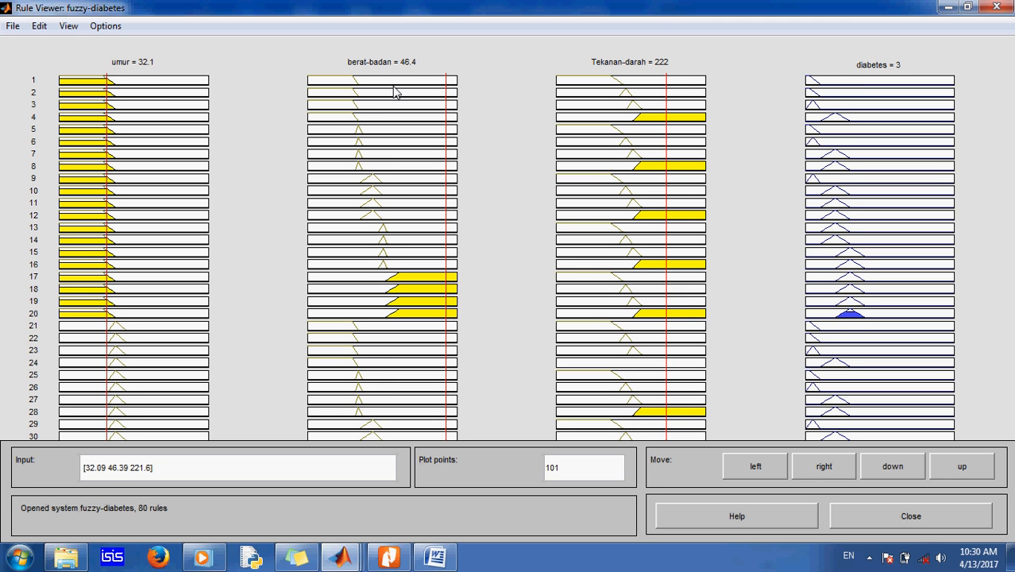
{"action": "left_click", "coordinate": [203, 88]}
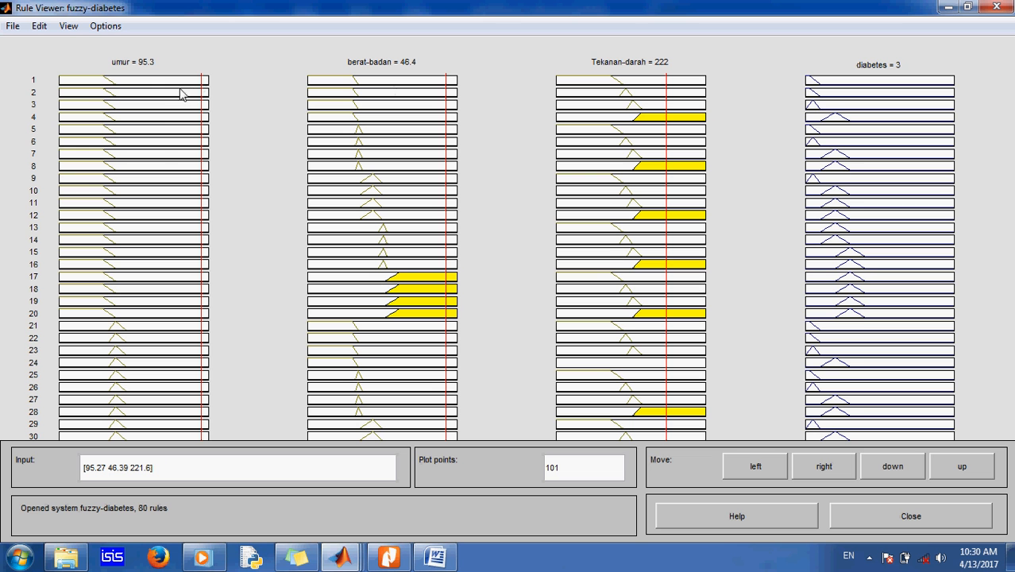
{"action": "left_click", "coordinate": [167, 81]}
{"action": "left_click", "coordinate": [143, 87]}
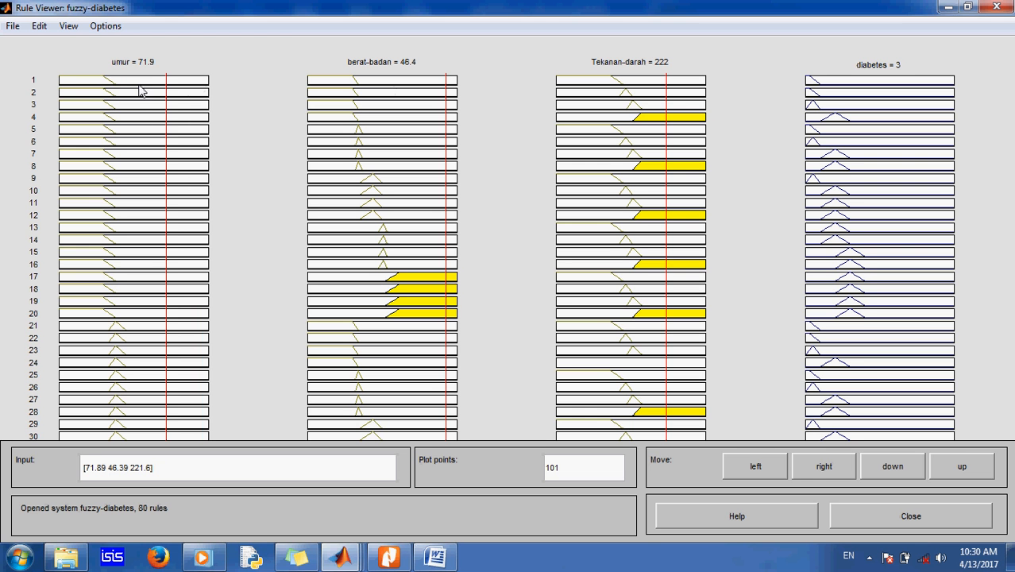
{"action": "left_click", "coordinate": [121, 86]}
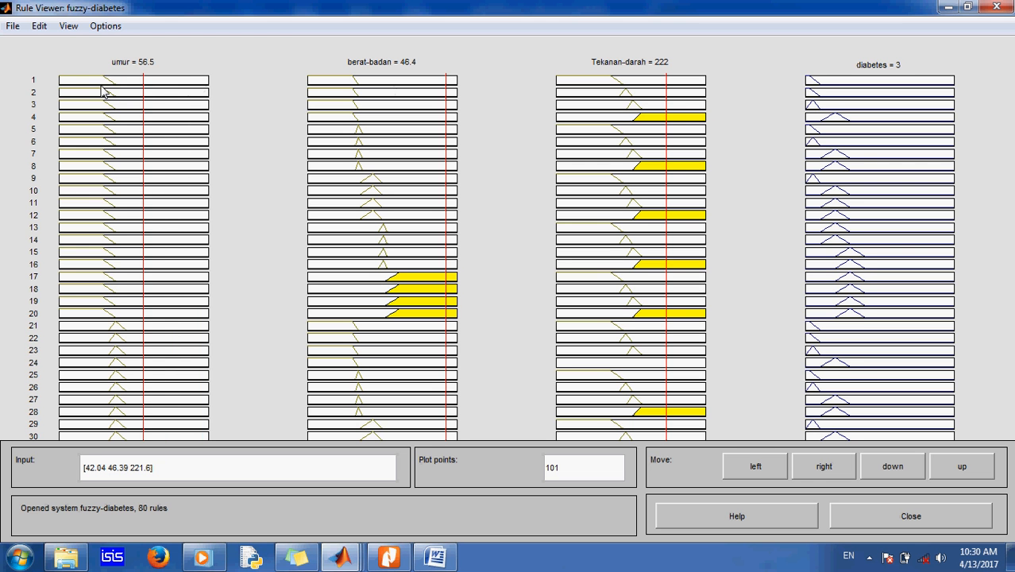
{"action": "left_click", "coordinate": [104, 91]}
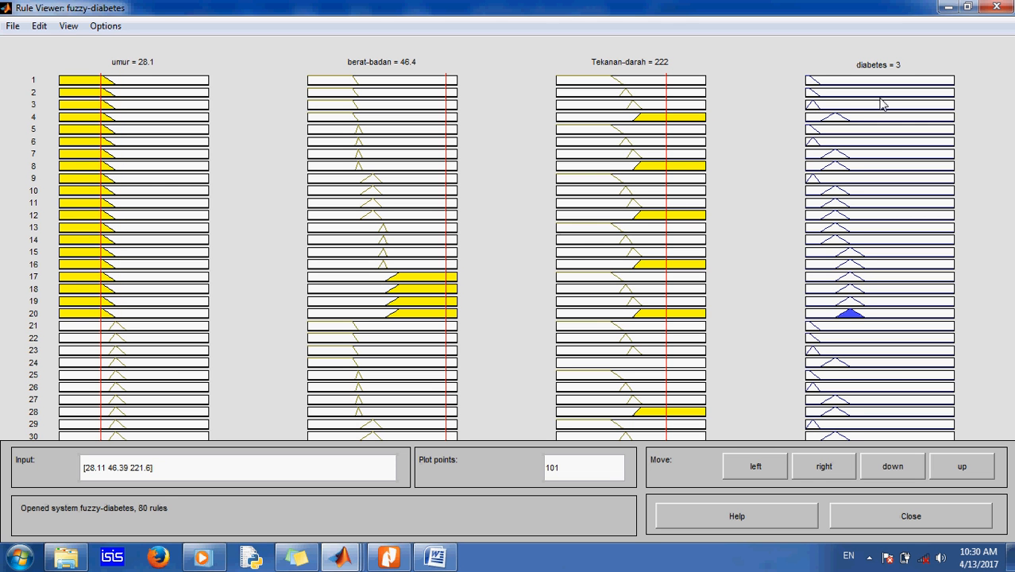
{"action": "left_click", "coordinate": [636, 83]}
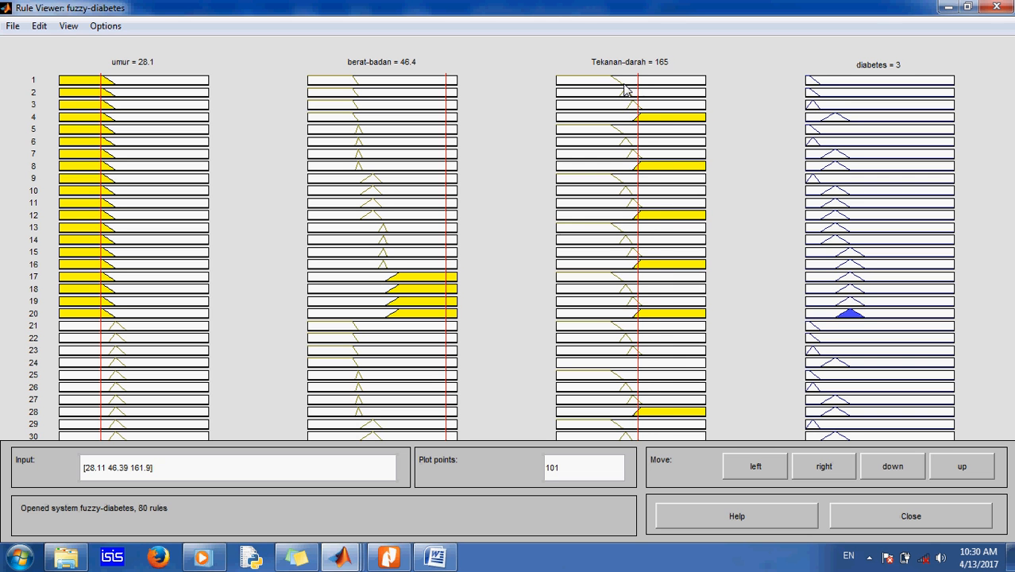
{"action": "left_click", "coordinate": [625, 88]}
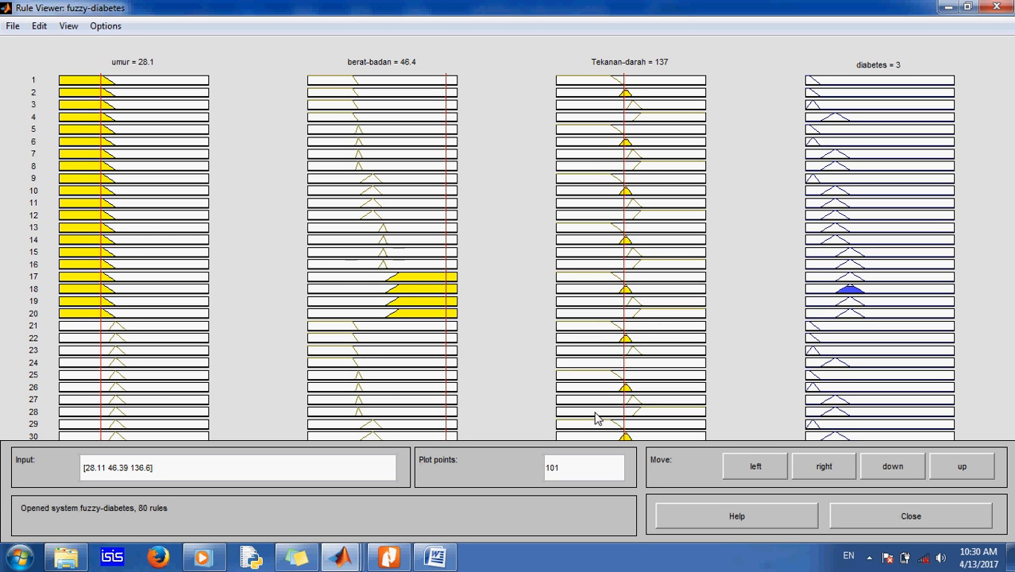
{"action": "left_click", "coordinate": [407, 286]}
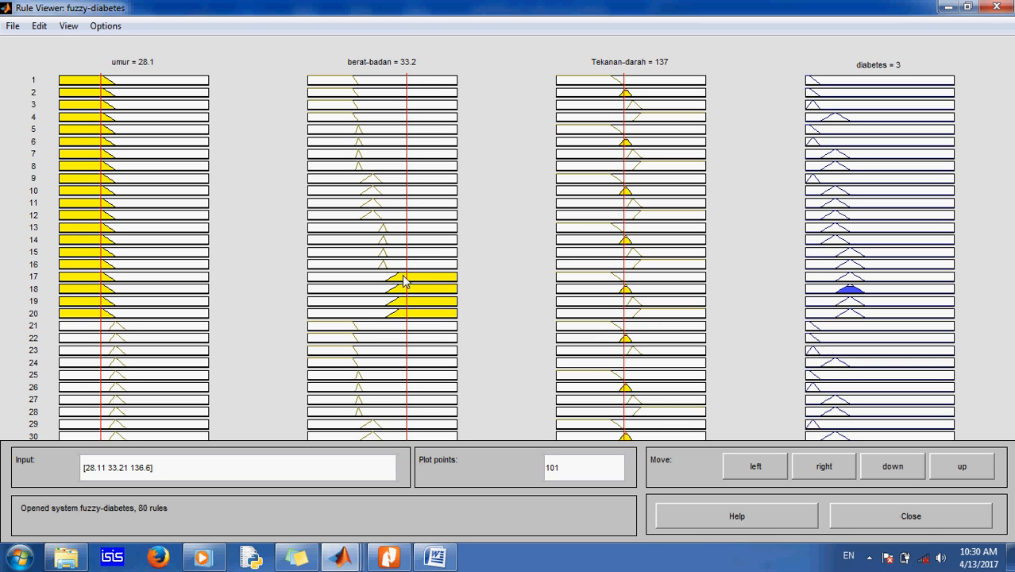
{"action": "left_click", "coordinate": [390, 279]}
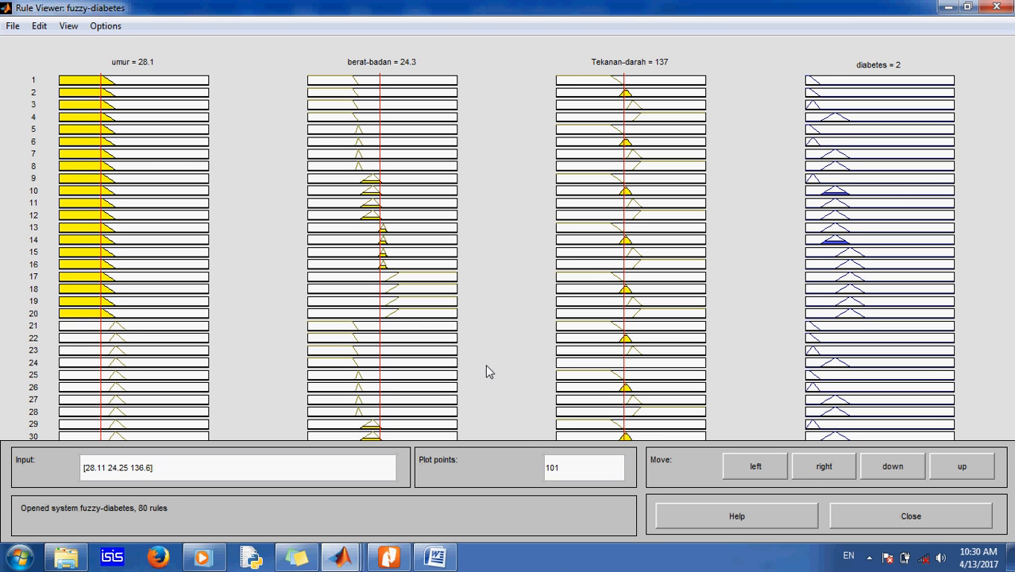
{"action": "left_click", "coordinate": [923, 562]}
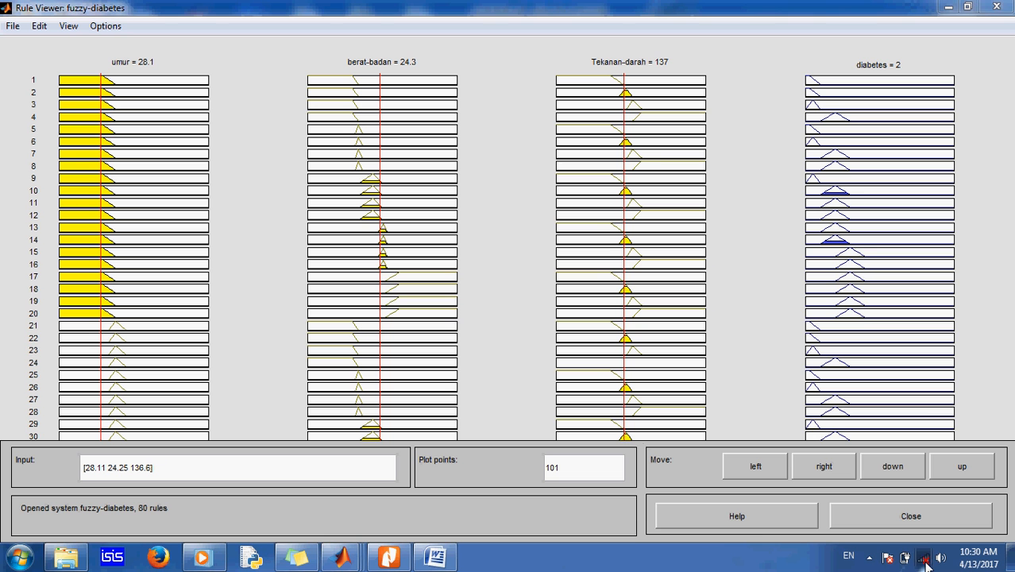
{"action": "left_click", "coordinate": [870, 559]}
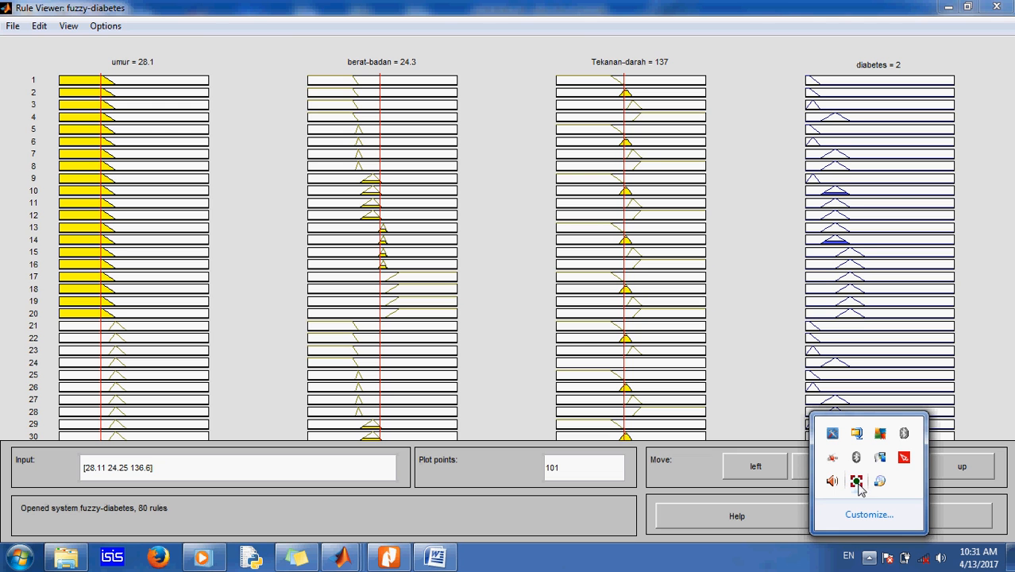
{"action": "left_click", "coordinate": [856, 482]}
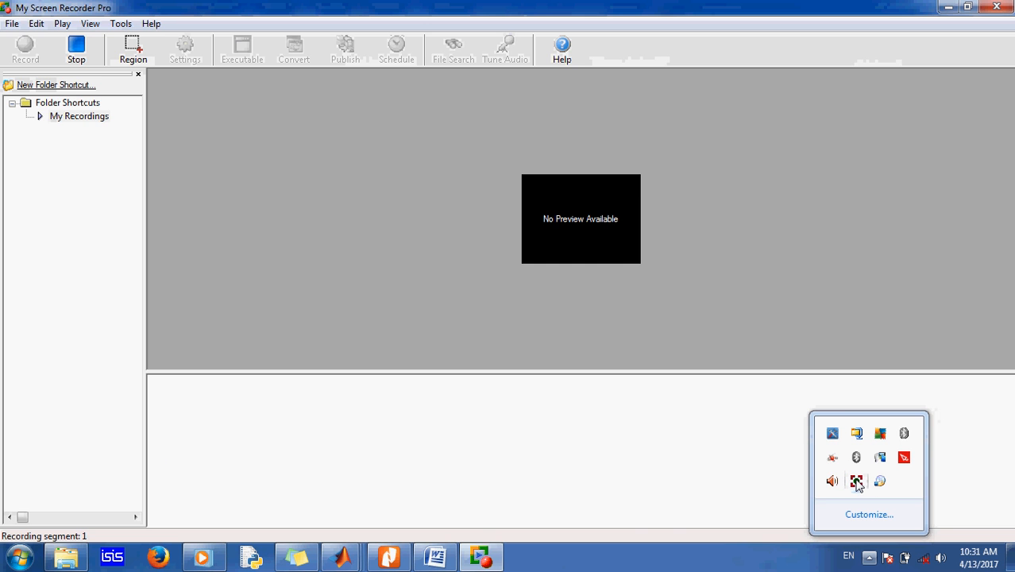